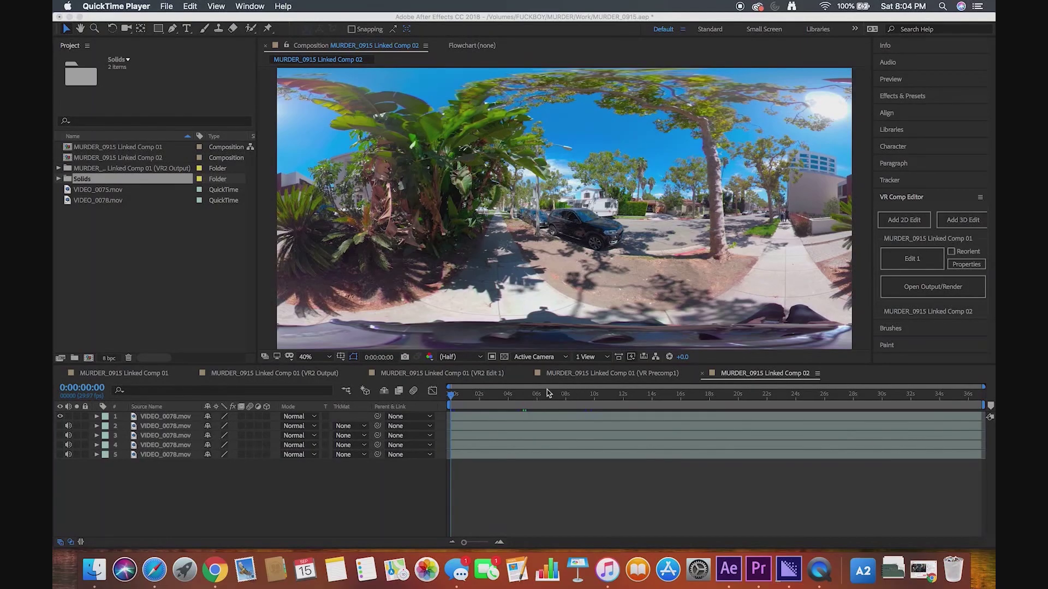
# Scrub about three seconds into MURDER_0915 Linked Comp 02 and play it to preview the street footage.
pyautogui.click(532, 399)
pyautogui.moveTo(518, 403); pyautogui.dragTo(450, 411)
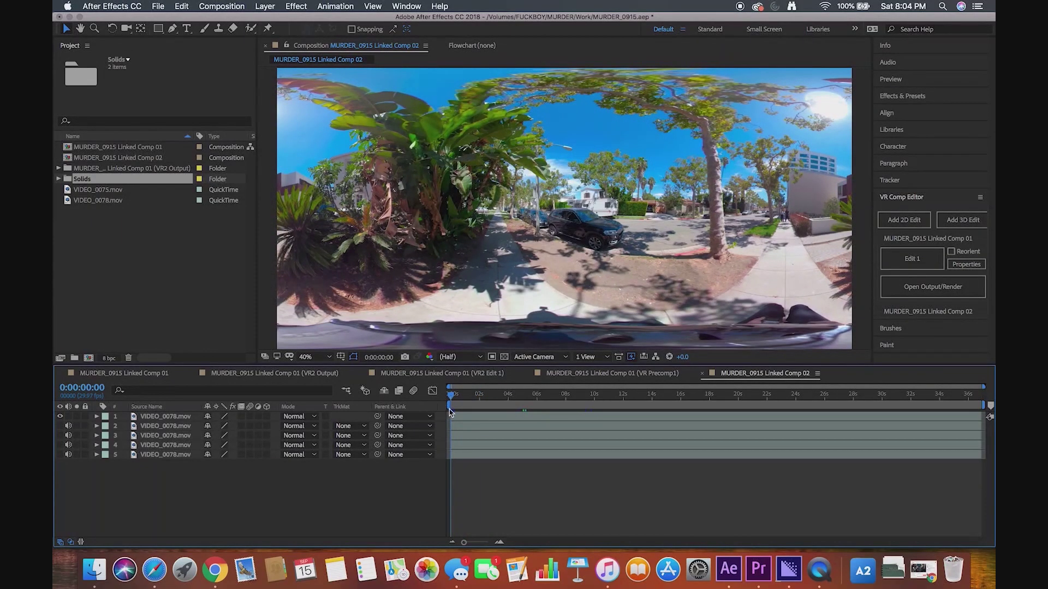
pyautogui.press('space')
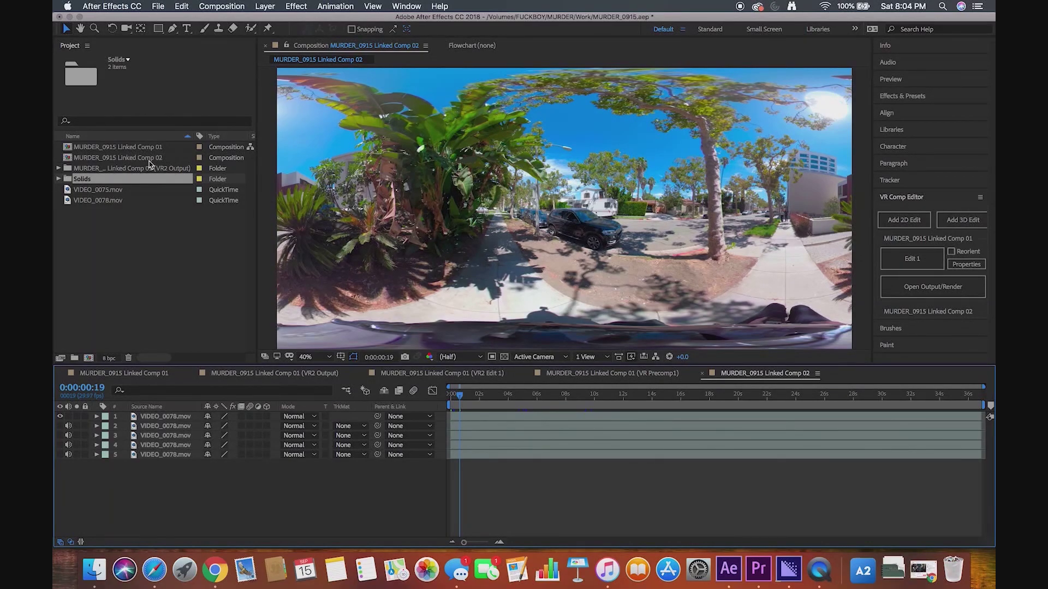
pyautogui.click(126, 149)
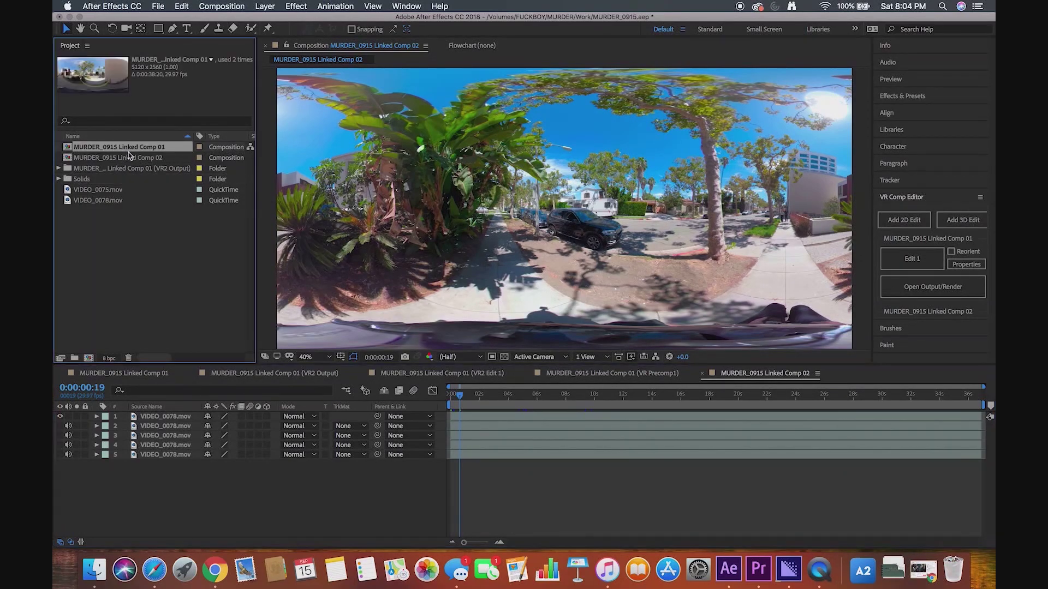
# Open MURDER_0915 Linked Comp 01 and scrub its timeline back toward the start.
pyautogui.doubleClick(71, 148)
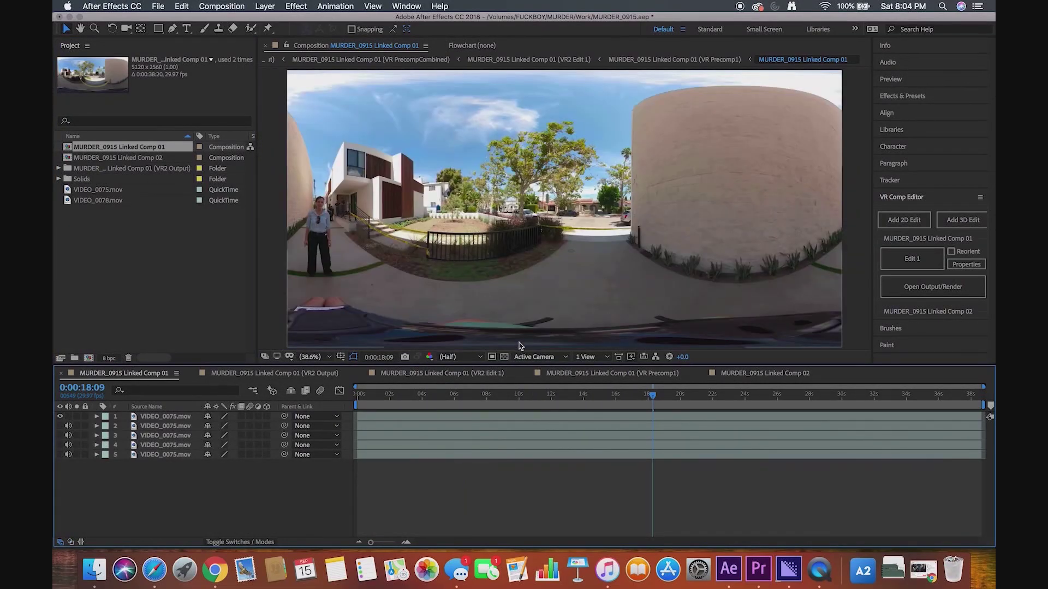
pyautogui.moveTo(613, 403); pyautogui.dragTo(354, 410)
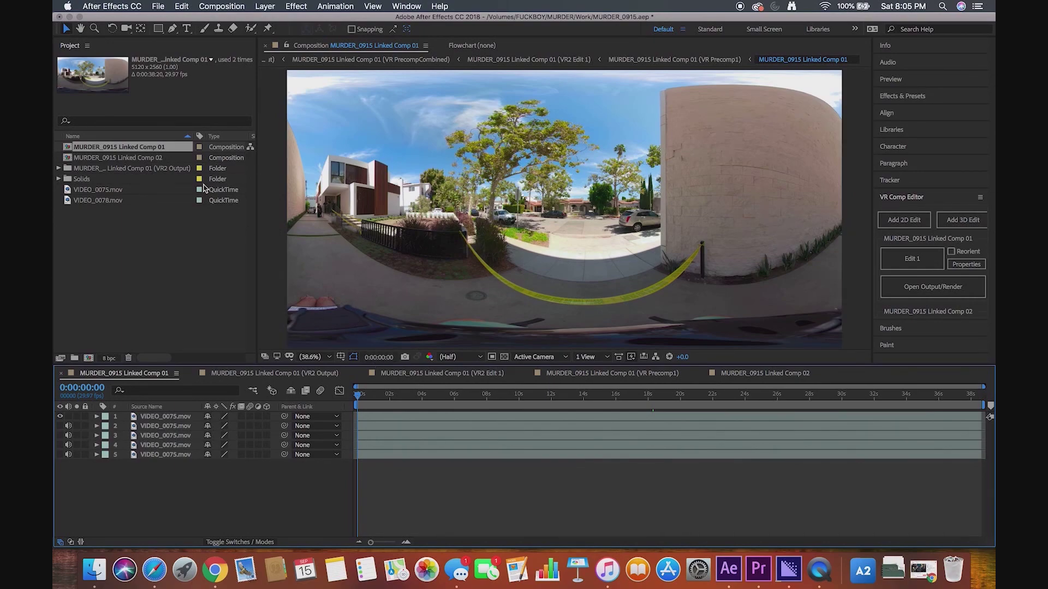
# Open MURDER_0915 Linked Comp 02, then hide and restore the VR Comp Editor panel from the Window menu.
pyautogui.click(158, 159)
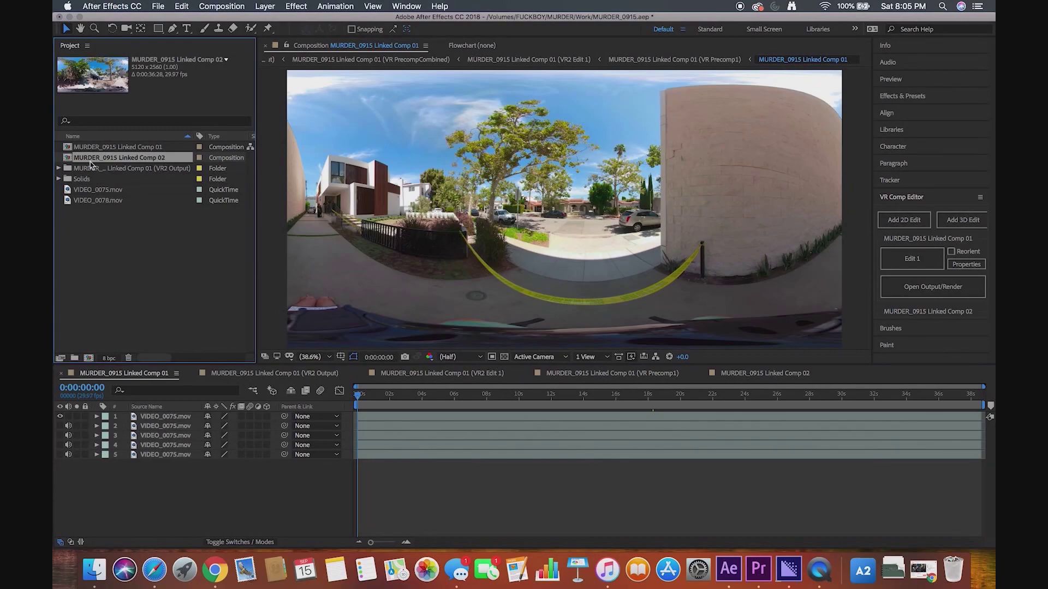
pyautogui.doubleClick(69, 158)
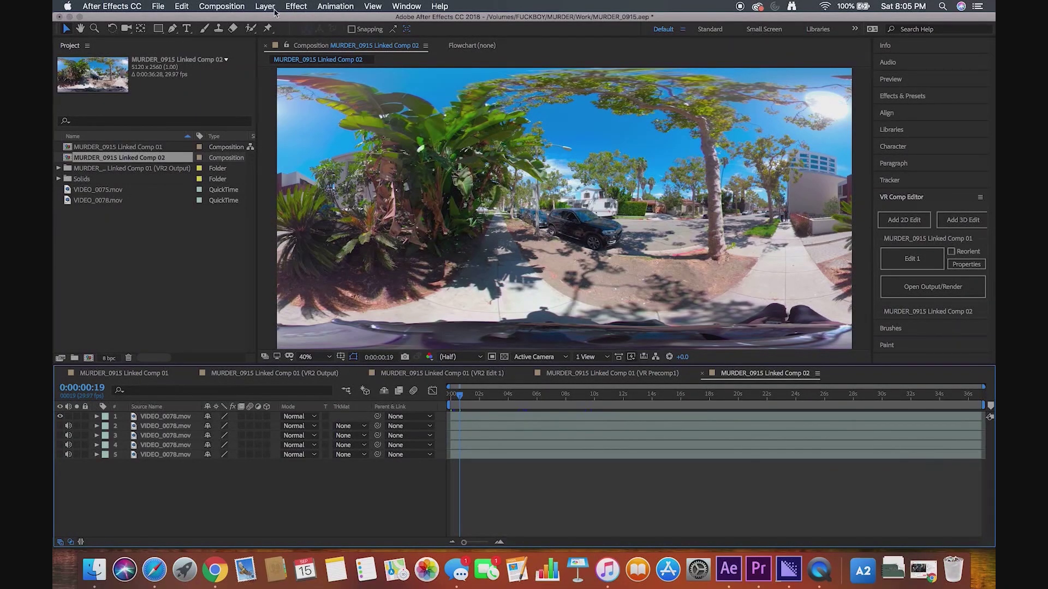
pyautogui.click(398, 8)
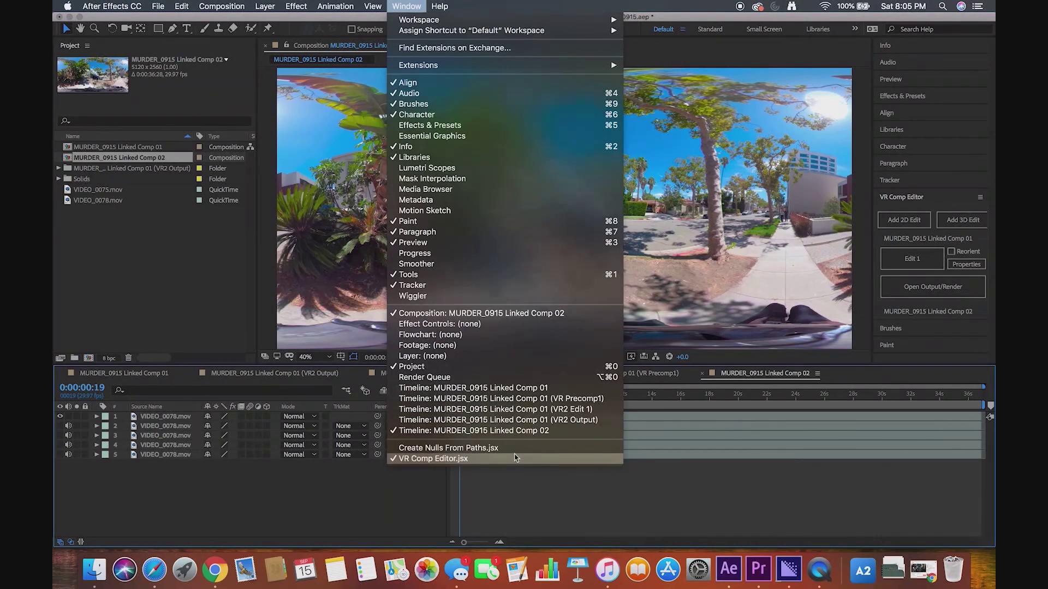
pyautogui.click(515, 458)
pyautogui.click(405, 8)
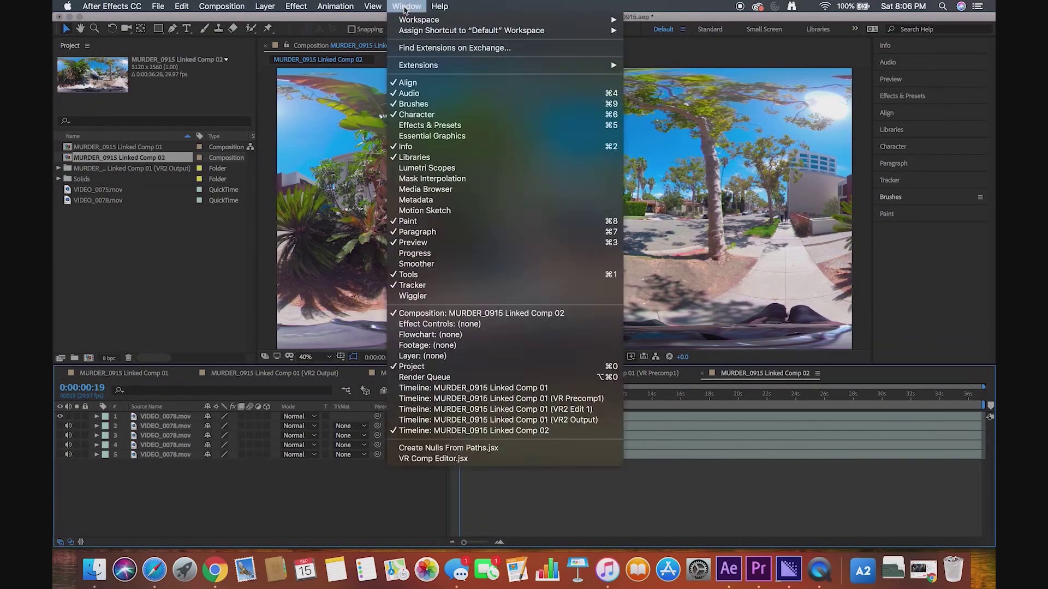
pyautogui.click(488, 460)
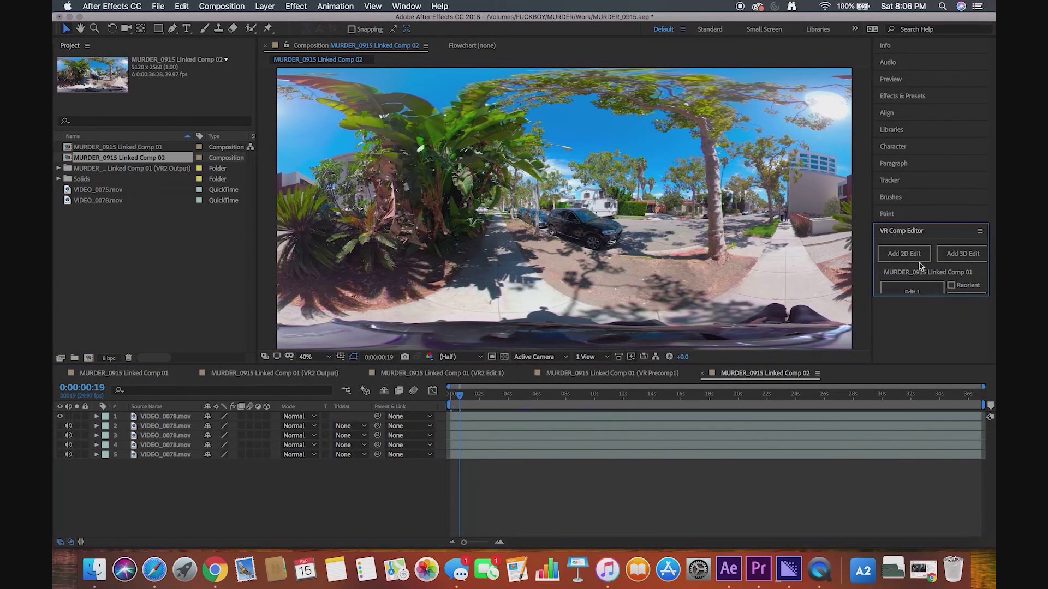
# Add a 2D edit of Linked Comp 02 in VR Comp Editor with Comp Width 5120.
pyautogui.click(915, 260)
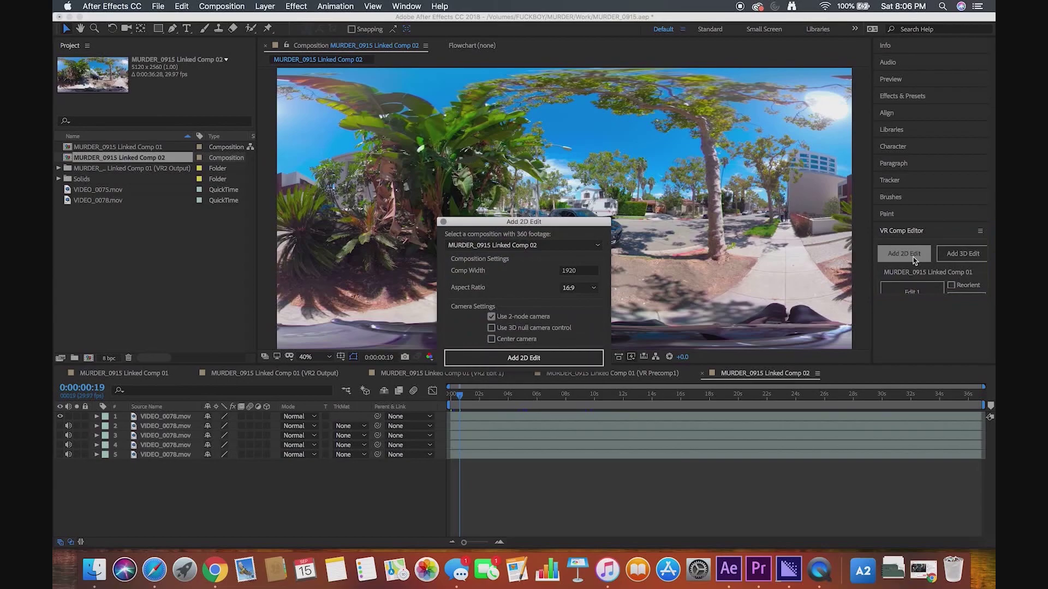
pyautogui.click(569, 270)
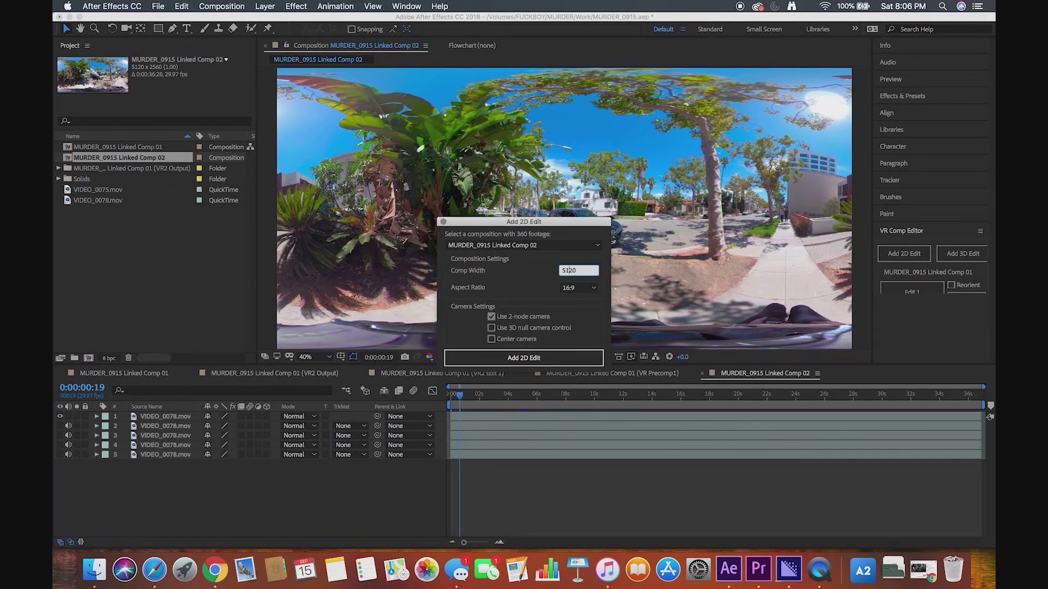
pyautogui.press('Return')
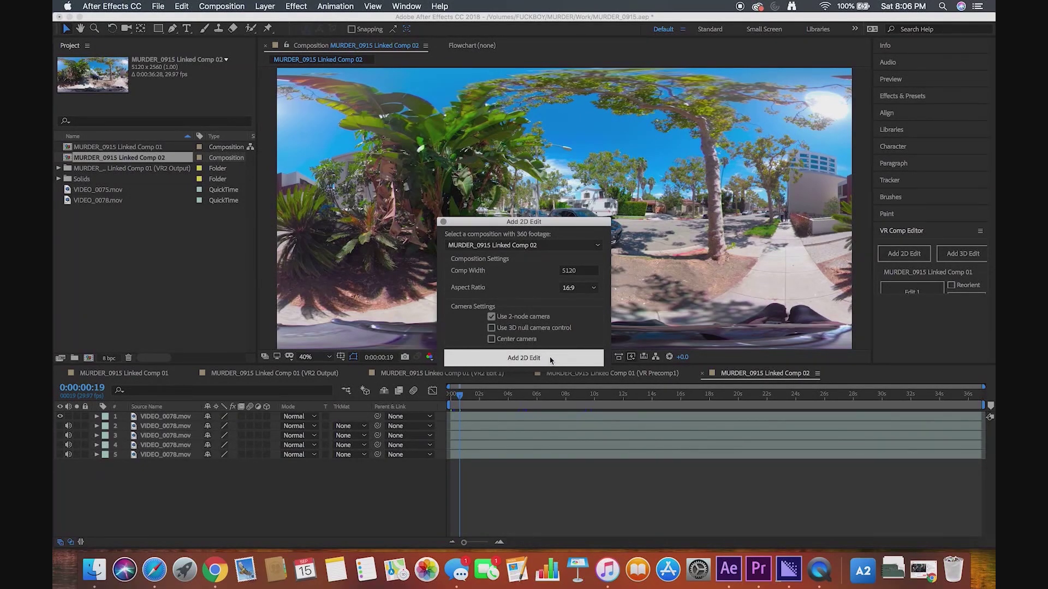
pyautogui.click(550, 360)
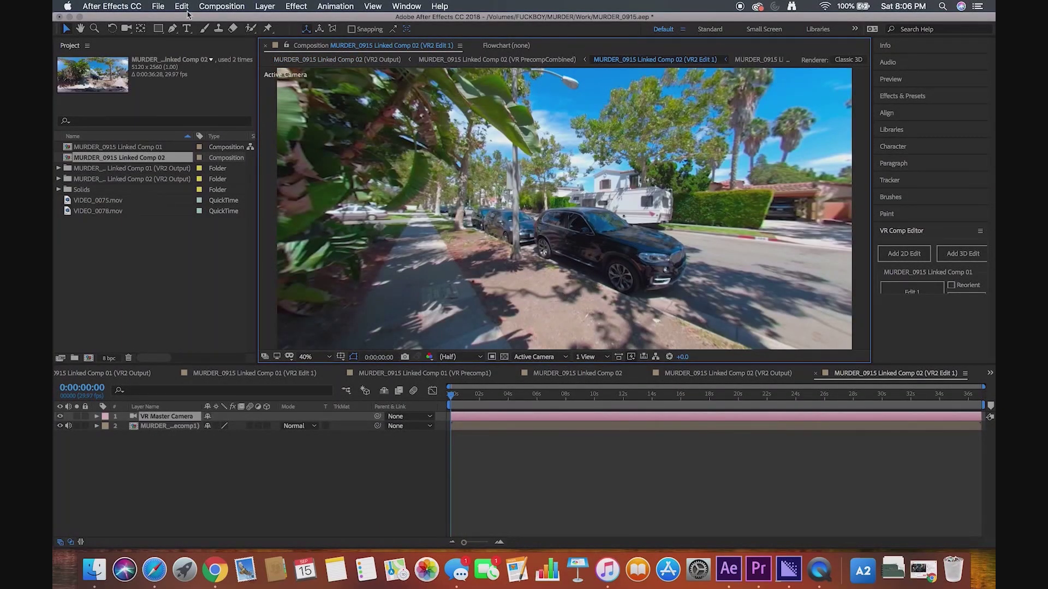
# Orbit the VR Master Camera to look down at the camera rig and select the precomp layer.
pyautogui.click(126, 30)
pyautogui.moveTo(527, 238); pyautogui.dragTo(490, 198)
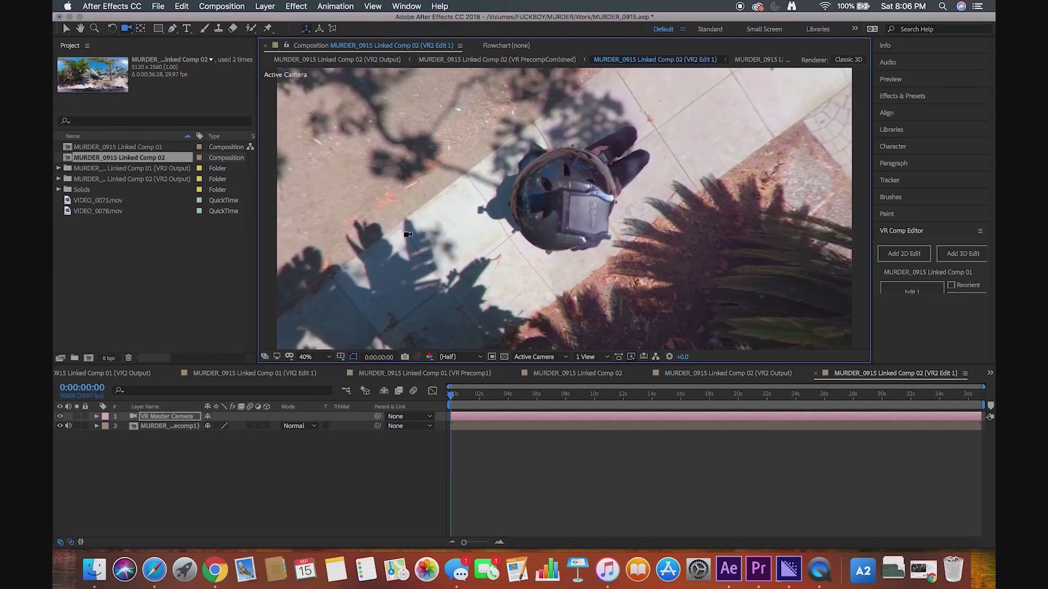
pyautogui.click(465, 426)
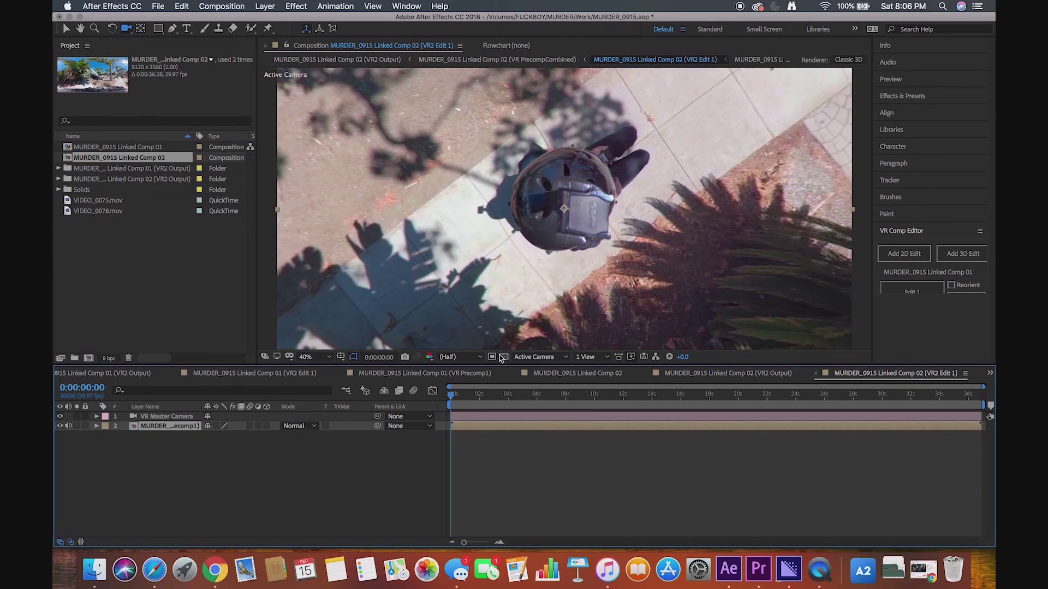
# Scrub the timeline through the first seconds to 0:00:05:02.
pyautogui.click(66, 29)
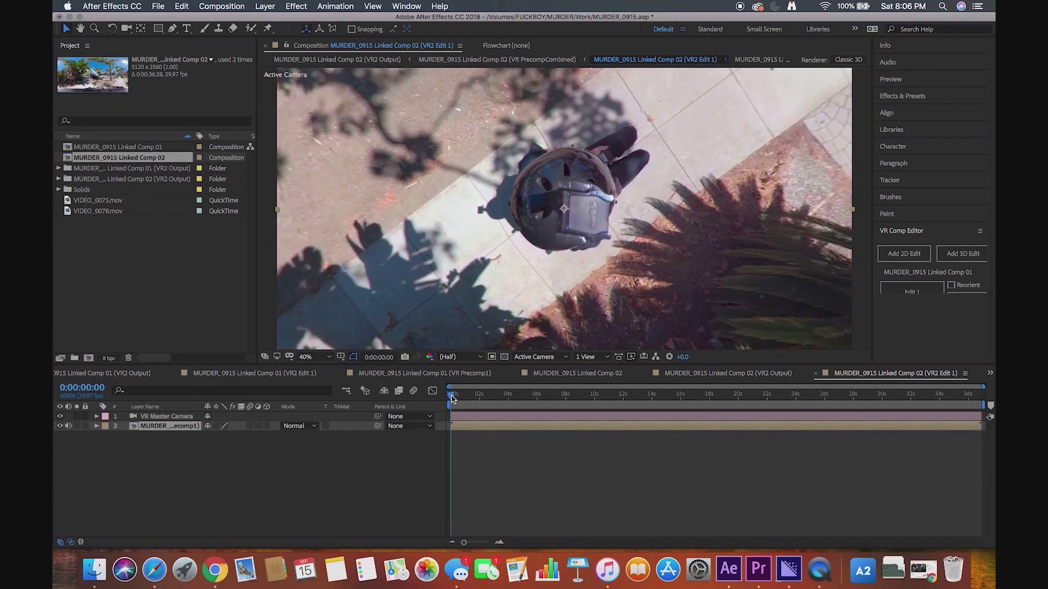
pyautogui.moveTo(451, 395)
pyautogui.mouseDown()
pyautogui.moveTo(476, 398)
pyautogui.moveTo(451, 403)
pyautogui.mouseUp()
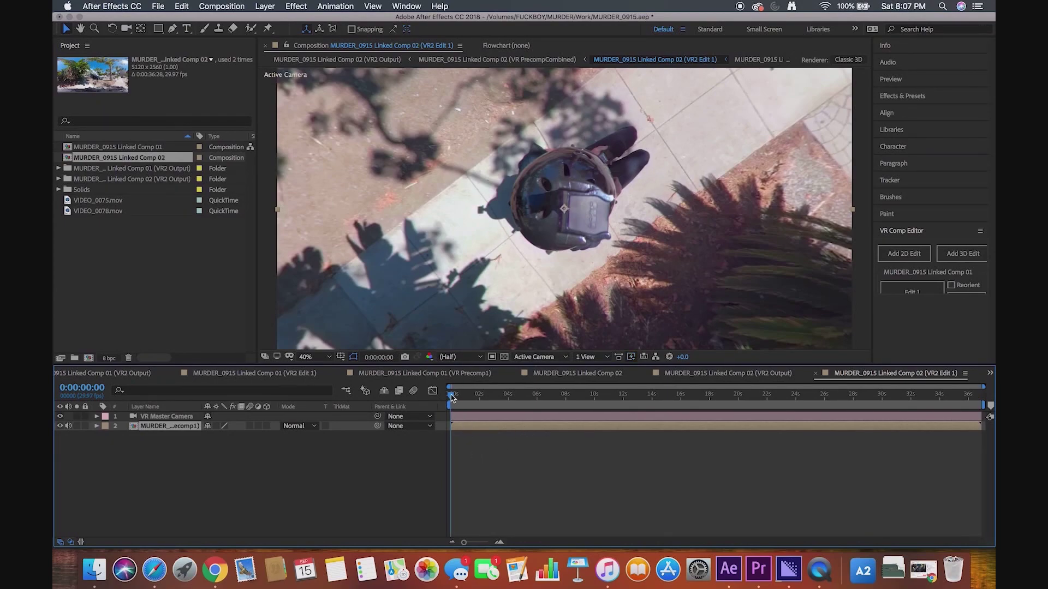
pyautogui.click(453, 396)
pyautogui.moveTo(453, 398); pyautogui.dragTo(524, 380)
# Re-aim the VR Master Camera to centre the rig on the diagonal pavement, palm in view.
pyautogui.click(125, 30)
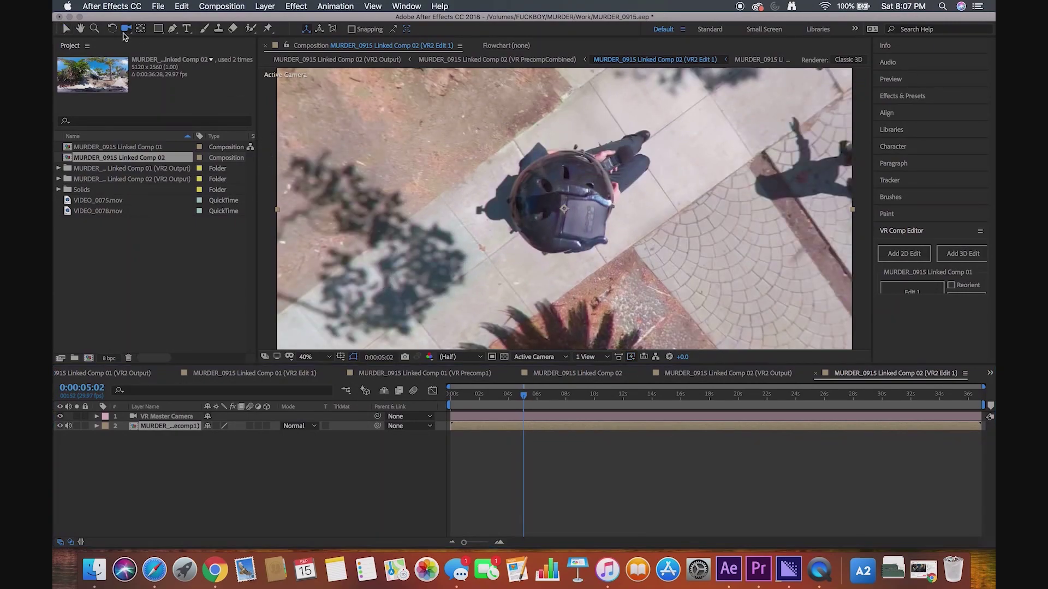
pyautogui.moveTo(295, 243); pyautogui.dragTo(637, 144)
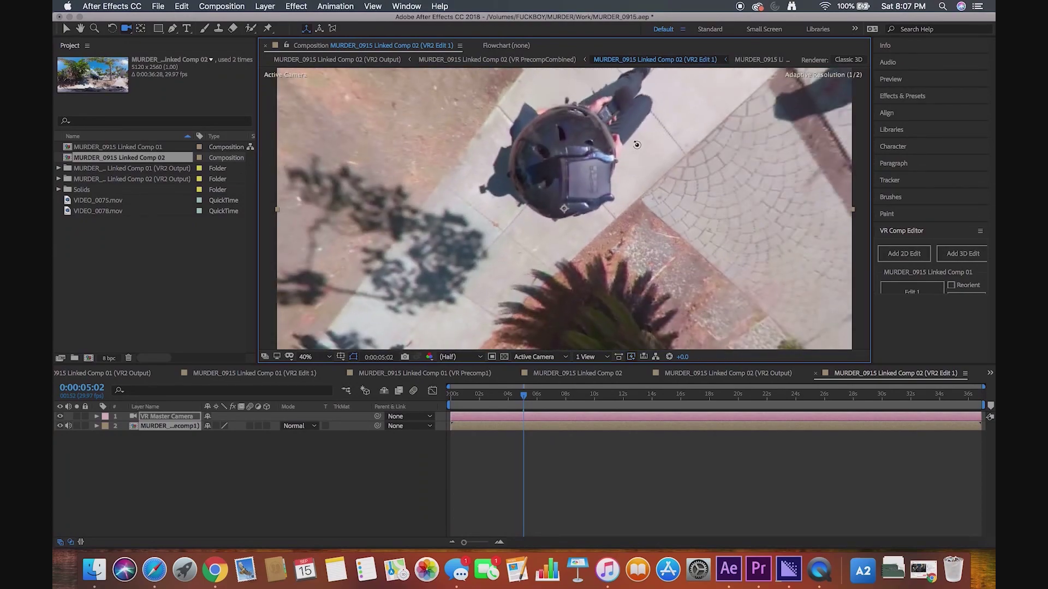
pyautogui.moveTo(637, 145); pyautogui.dragTo(652, 101)
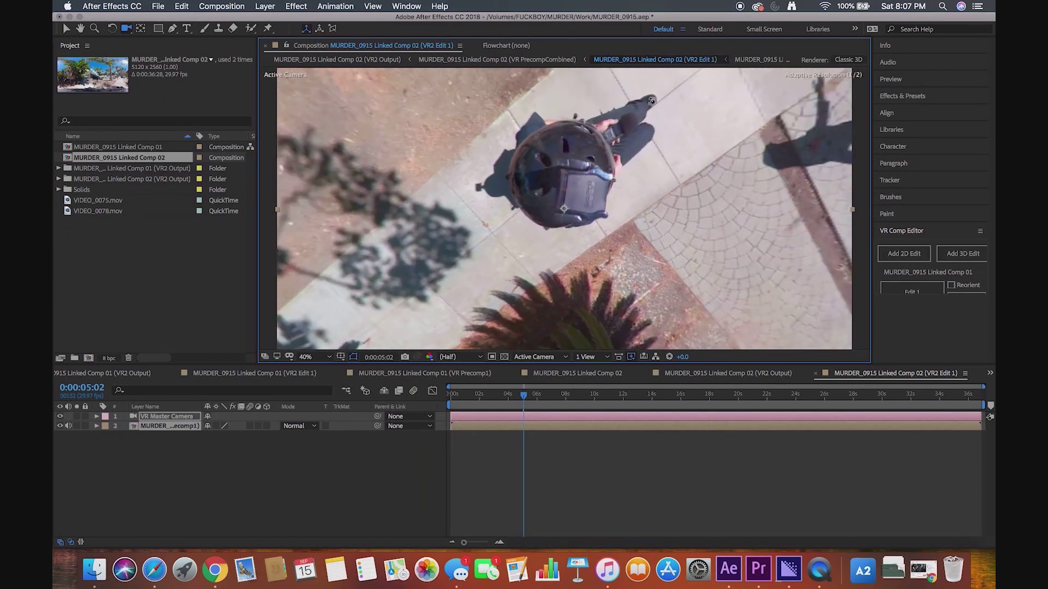
pyautogui.moveTo(320, 162); pyautogui.dragTo(398, 181)
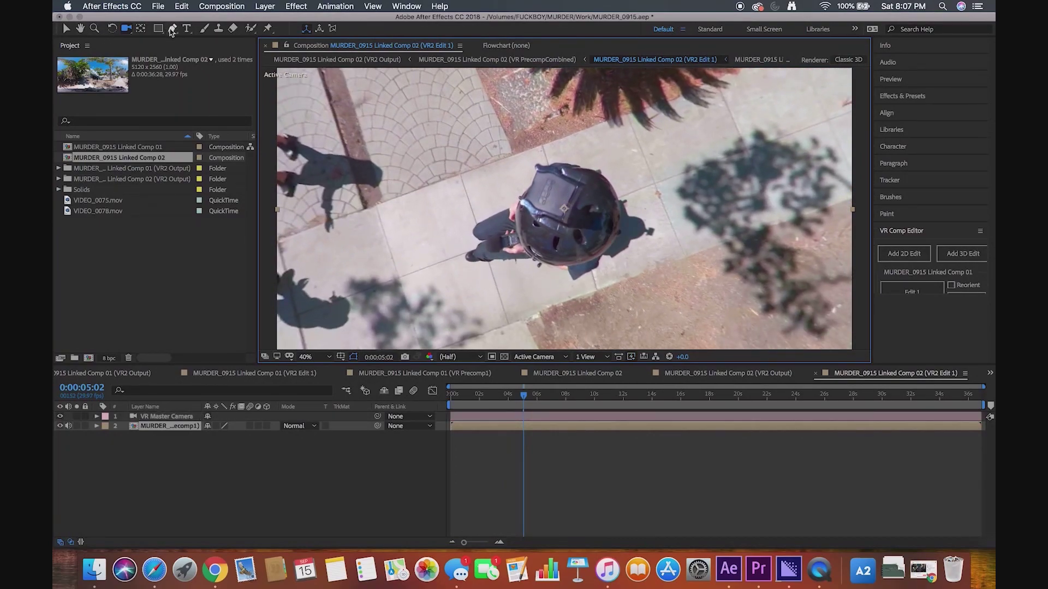
pyautogui.click(528, 440)
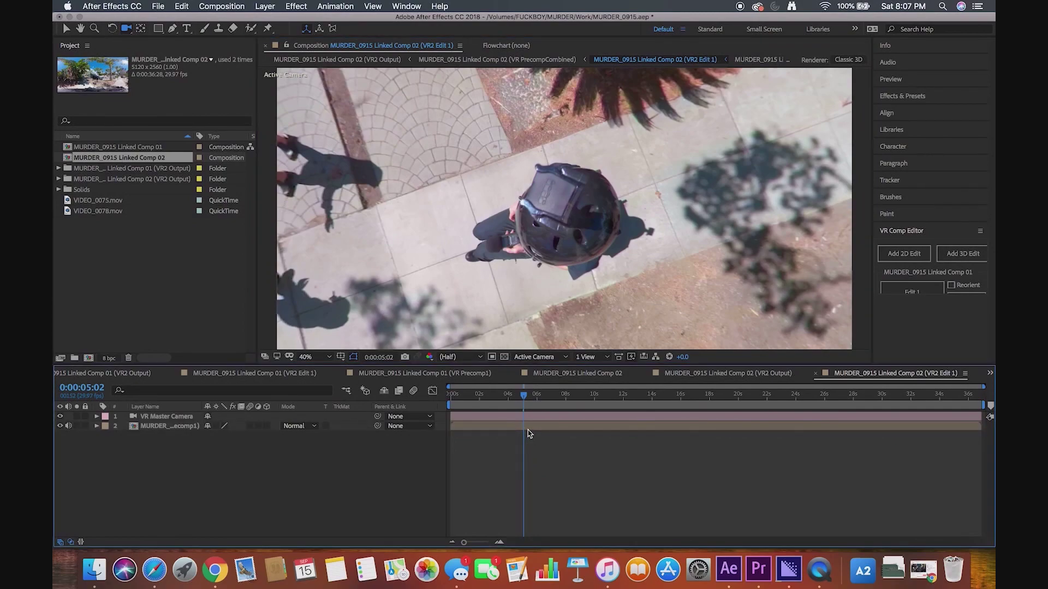
# Duplicate the footage precomp layer and trace a closed Pen mask around the sunlit pavement at upper right.
pyautogui.click(528, 426)
pyautogui.press('super+d')
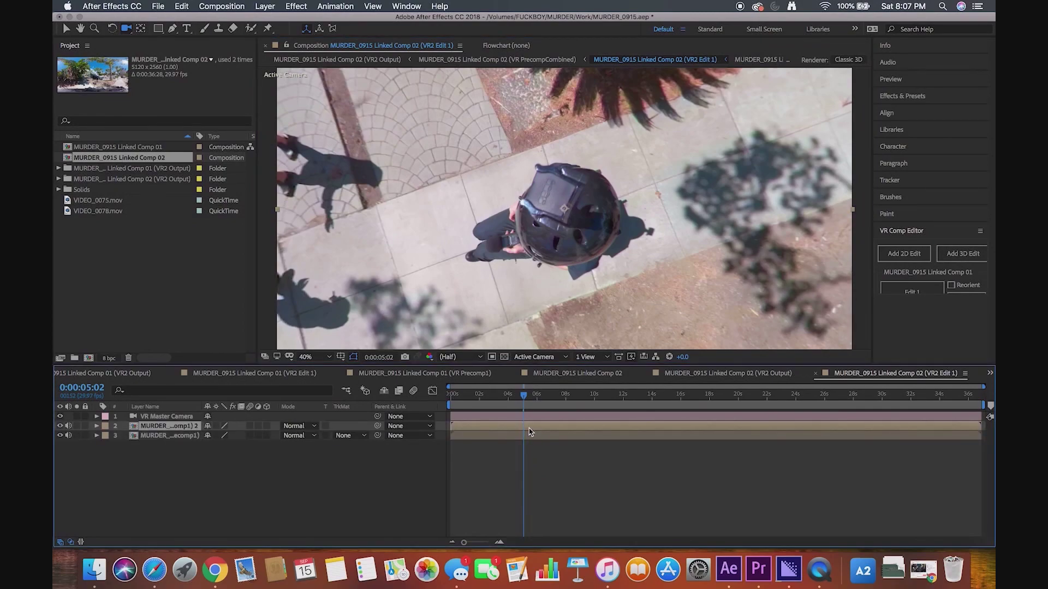
pyautogui.click(172, 28)
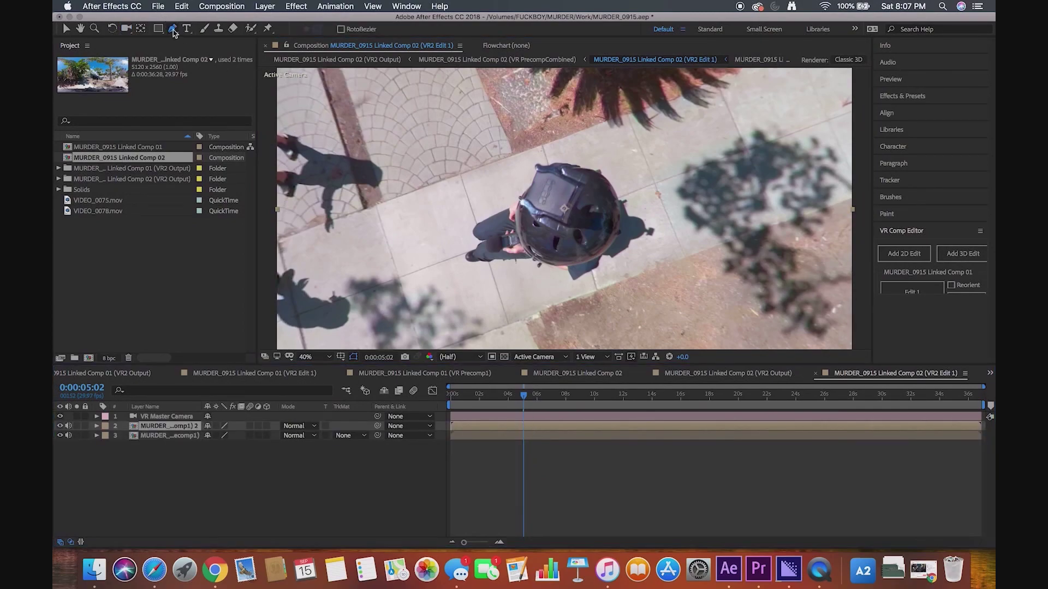
pyautogui.click(637, 114)
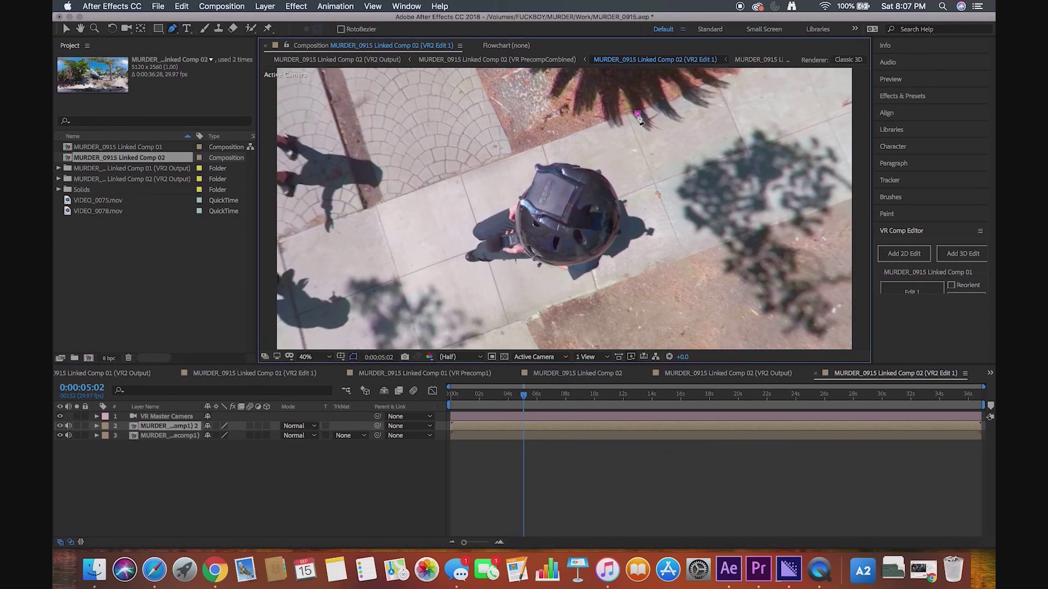
pyautogui.click(802, 85)
pyautogui.click(832, 115)
pyautogui.click(840, 153)
pyautogui.click(838, 188)
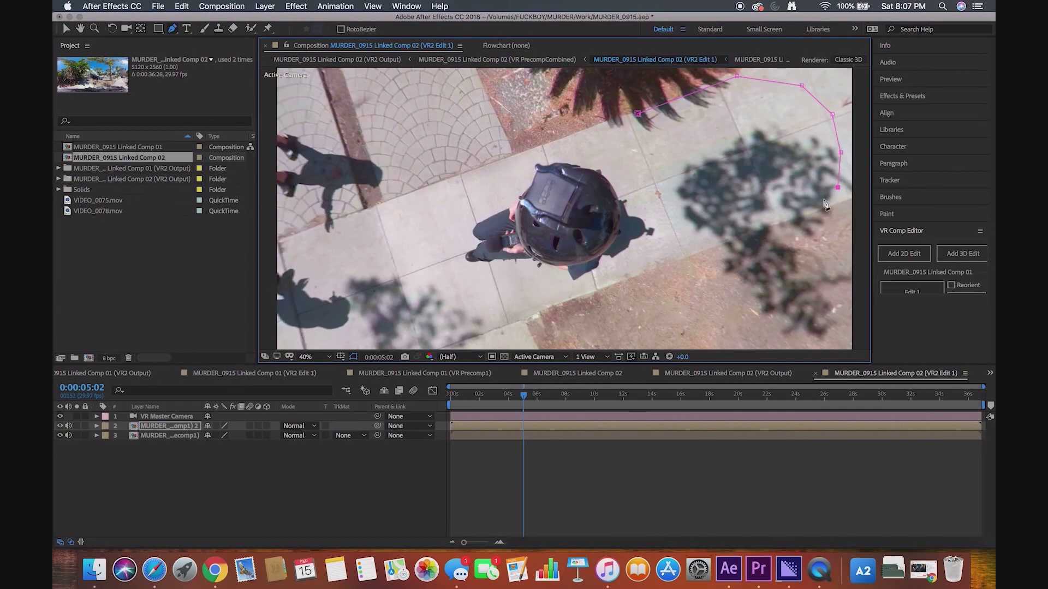
pyautogui.click(813, 205)
pyautogui.click(748, 222)
pyautogui.click(707, 238)
pyautogui.click(679, 244)
pyautogui.click(652, 202)
pyautogui.click(639, 158)
pyautogui.click(637, 113)
# Duplicate the masked layer and delete the older masked copy.
pyautogui.click(561, 431)
pyautogui.press('super+d')
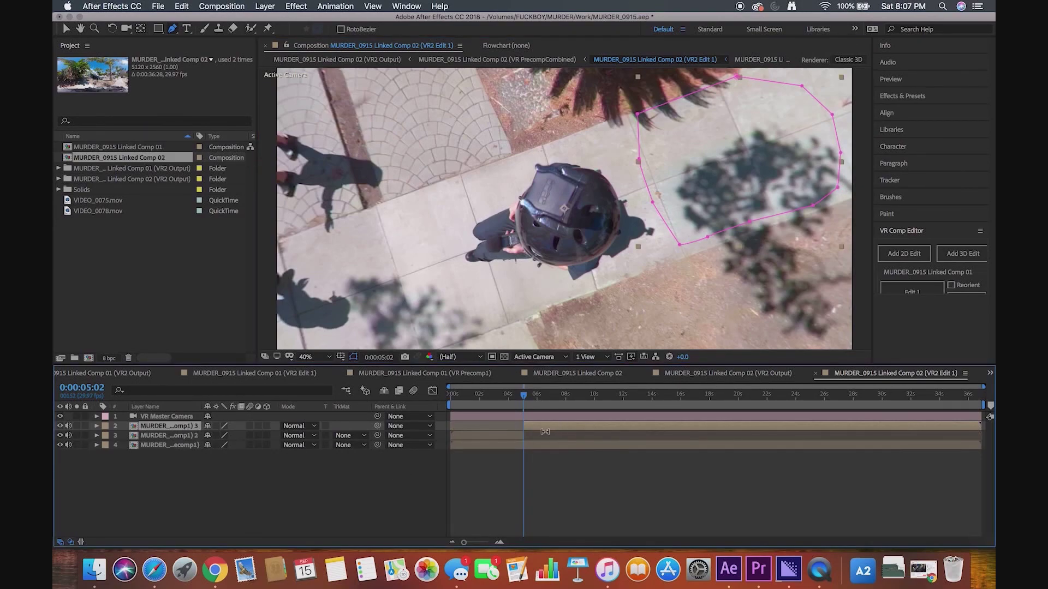
pyautogui.click(520, 438)
pyautogui.press('Delete')
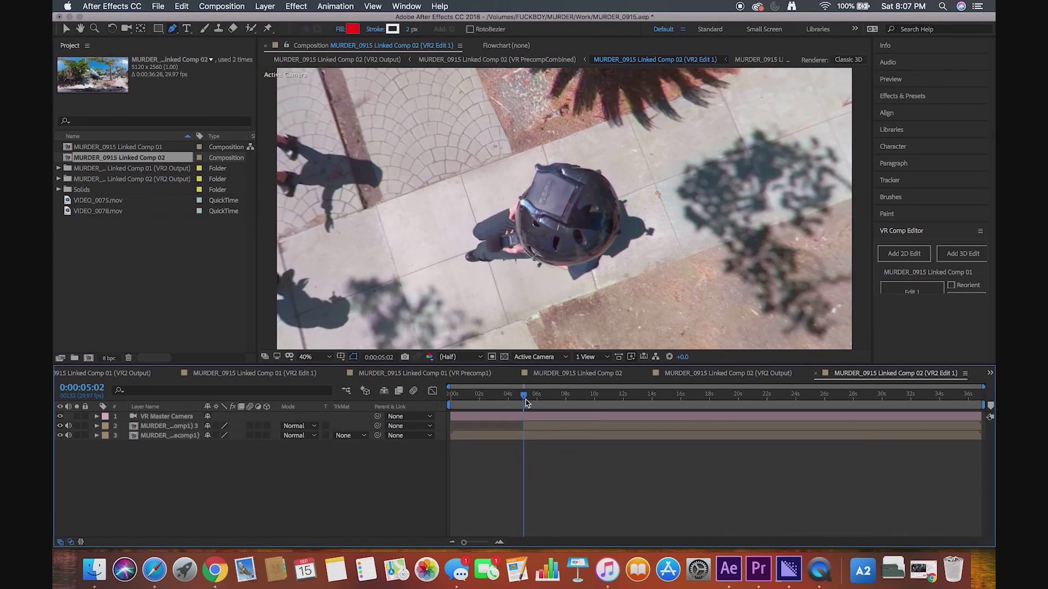
# Return to the first frame and slide the patch layer to start earlier, near 0:01.
pyautogui.moveTo(523, 405); pyautogui.dragTo(443, 408)
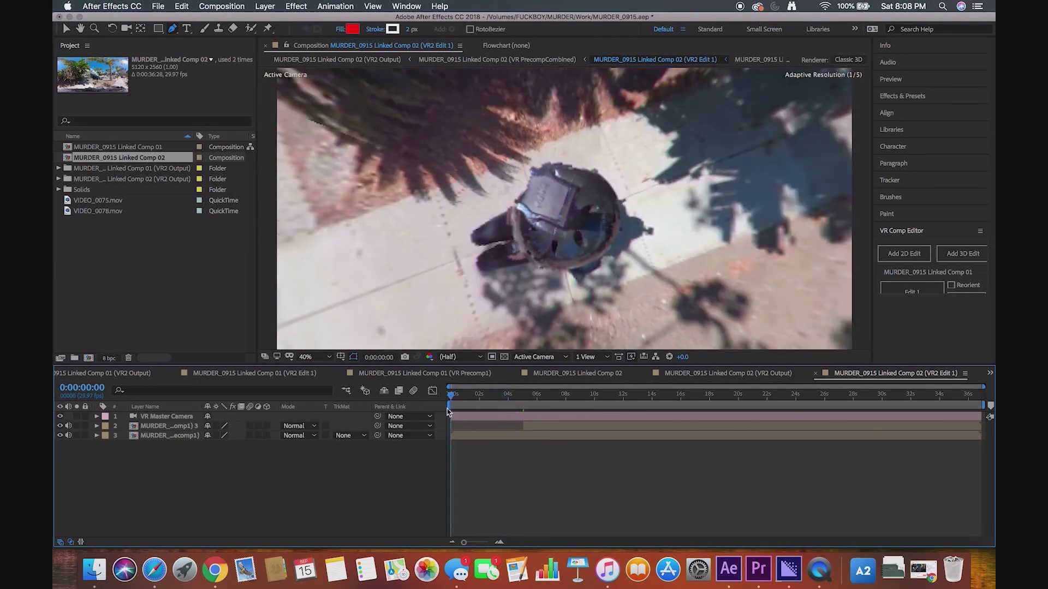
pyautogui.moveTo(538, 429); pyautogui.dragTo(467, 439)
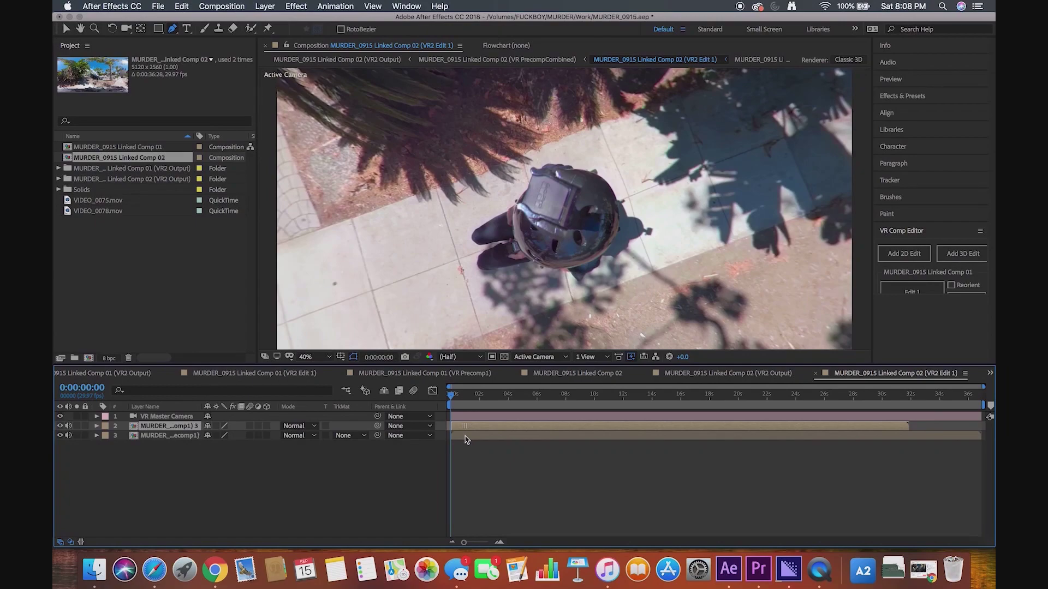
pyautogui.moveTo(467, 440); pyautogui.dragTo(467, 440)
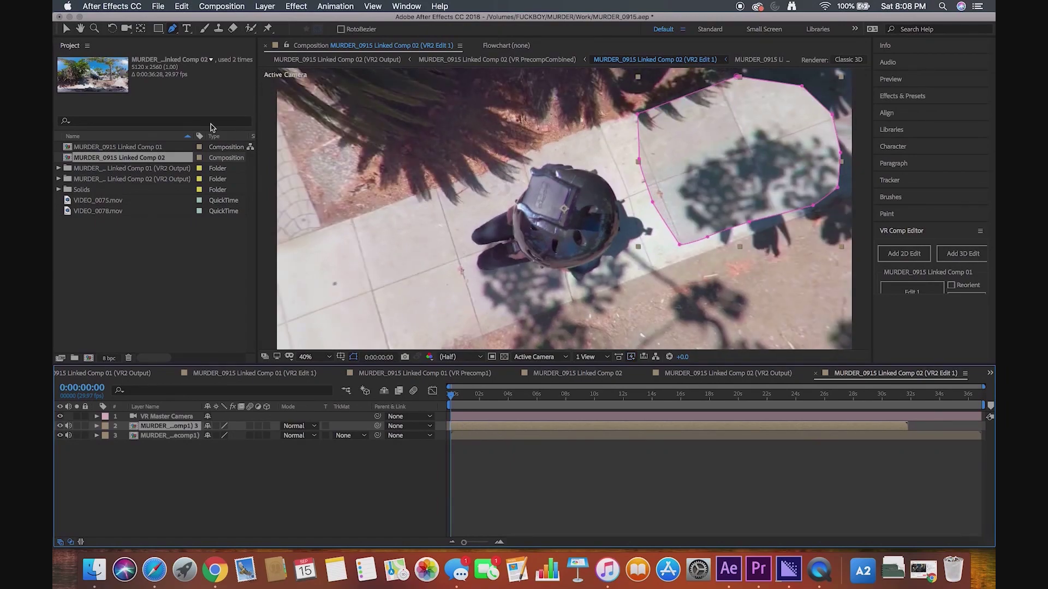
# Move the masked pavement patch over the tripod and check its coverage against the footage.
pyautogui.click(66, 28)
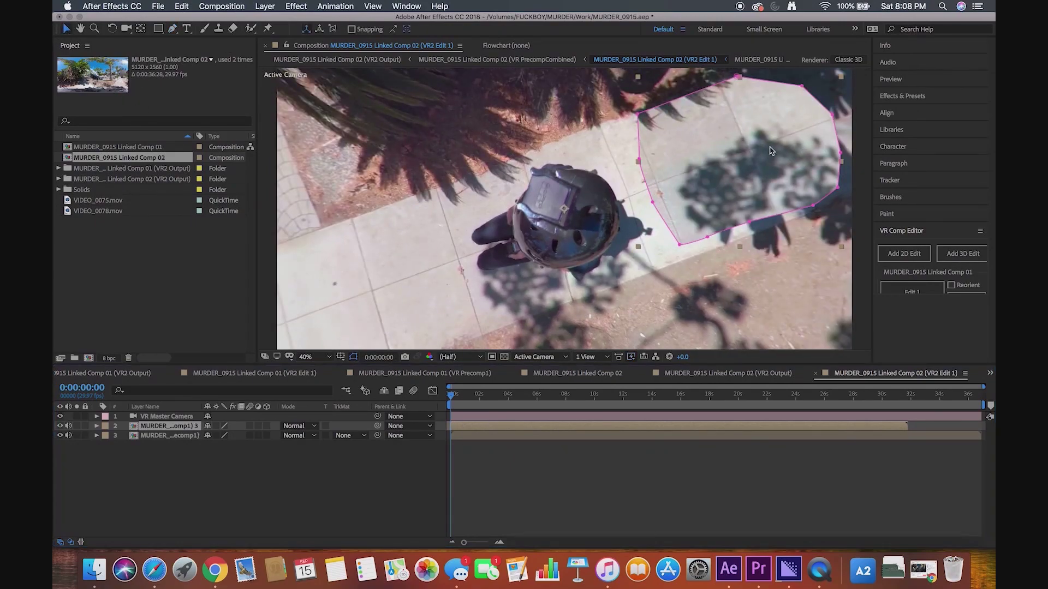
pyautogui.moveTo(797, 158); pyautogui.dragTo(592, 239)
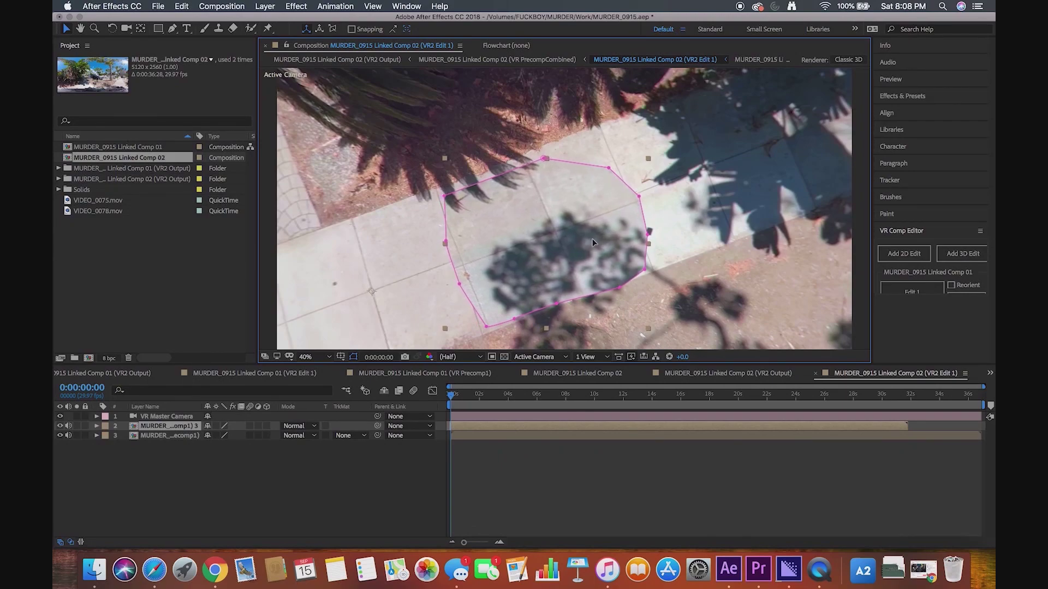
pyautogui.click(657, 203)
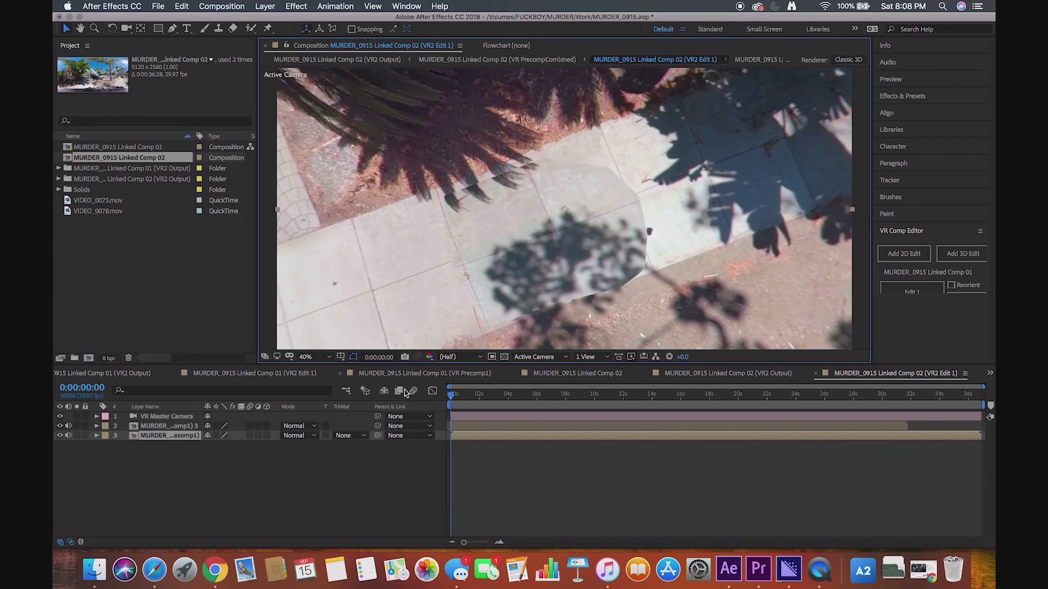
pyautogui.click(144, 427)
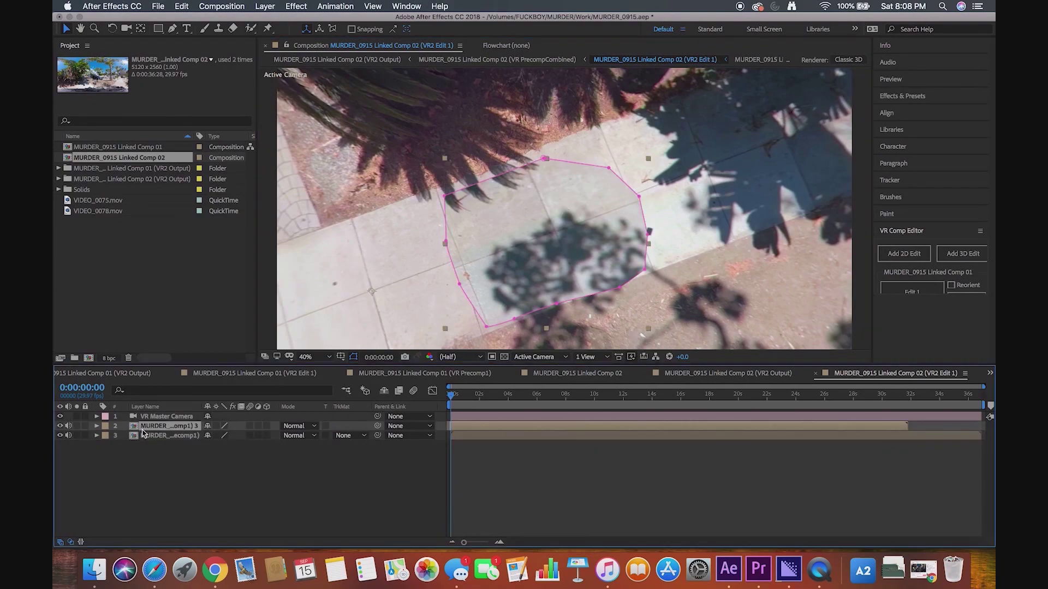
# Set the patch's Mask 1 feather to 80 pixels and keyframe its Mask Path at 0:00.
pyautogui.click(97, 426)
pyautogui.click(106, 436)
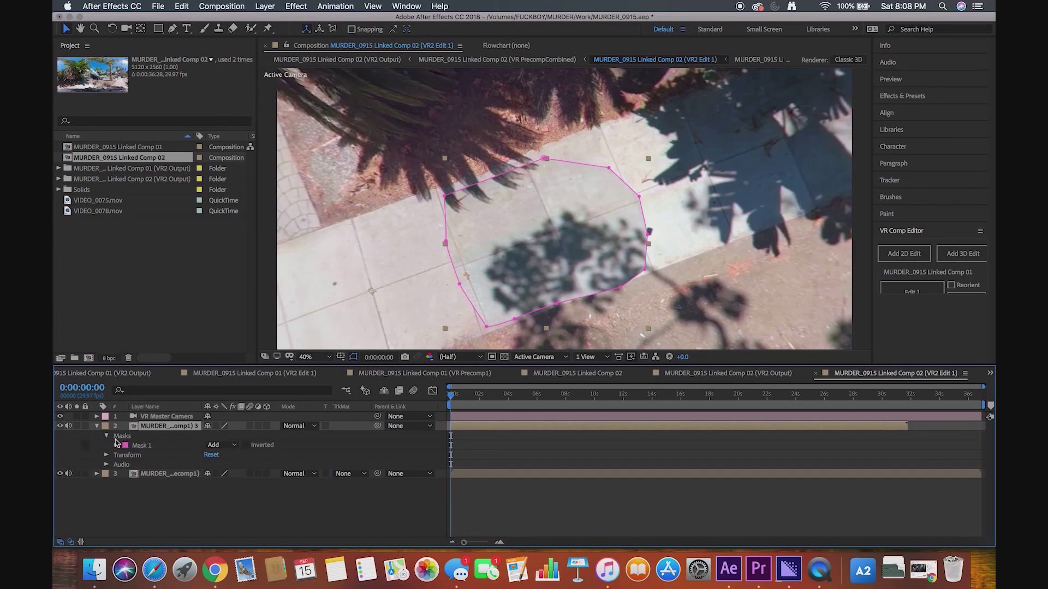
pyautogui.click(116, 446)
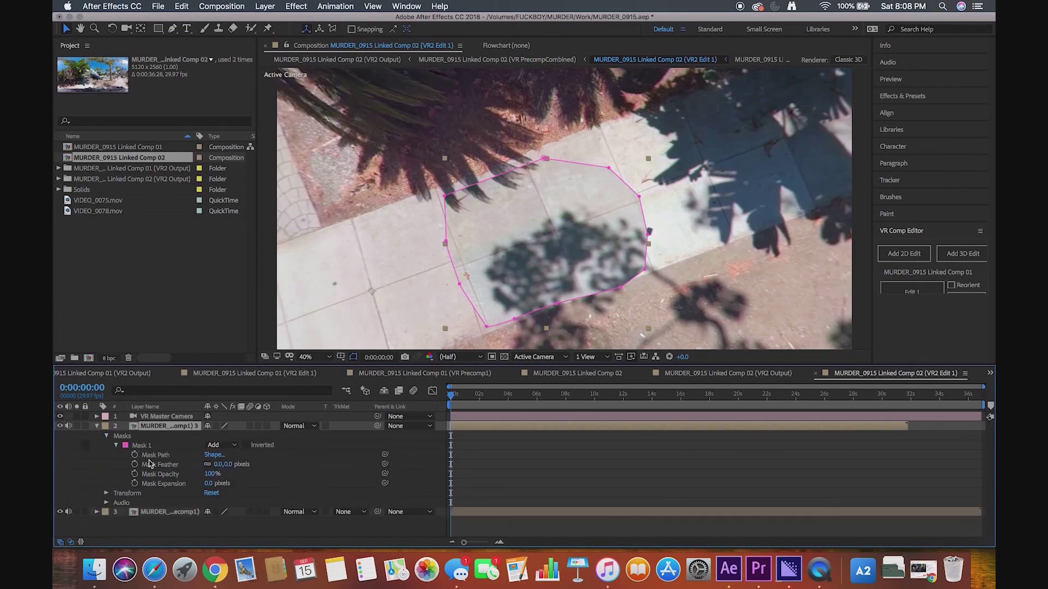
pyautogui.click(218, 464)
pyautogui.press('Return')
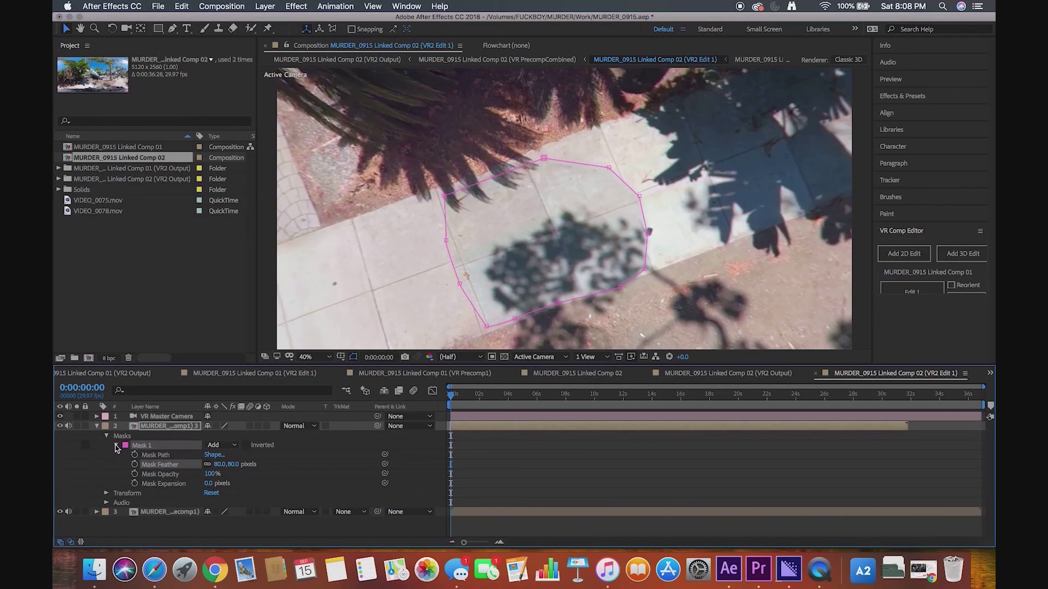
pyautogui.click(135, 456)
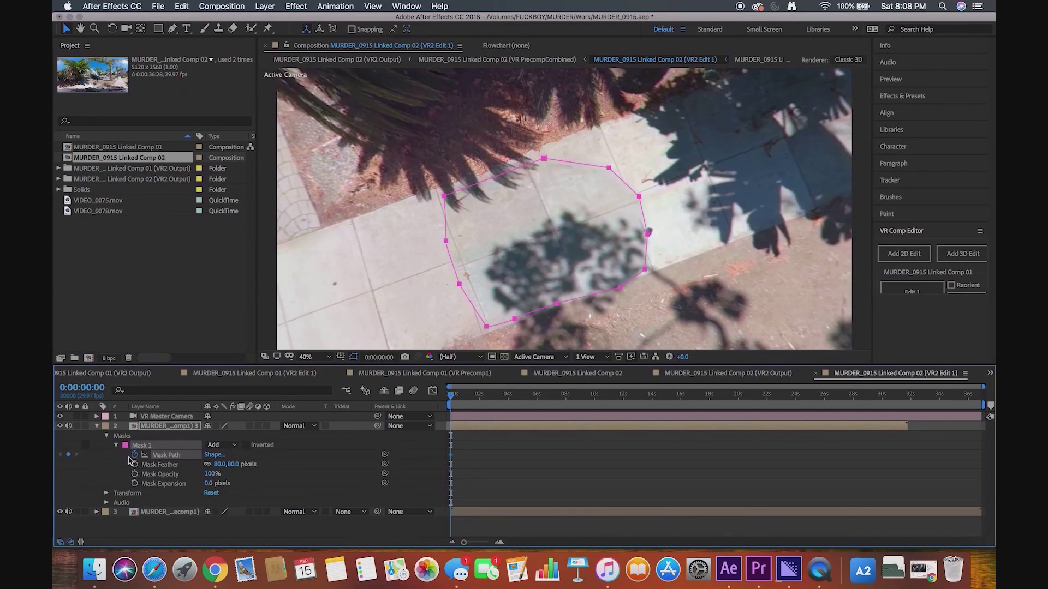
# Keyframe the patch layer's Position and Rotation at the first frame.
pyautogui.click(117, 445)
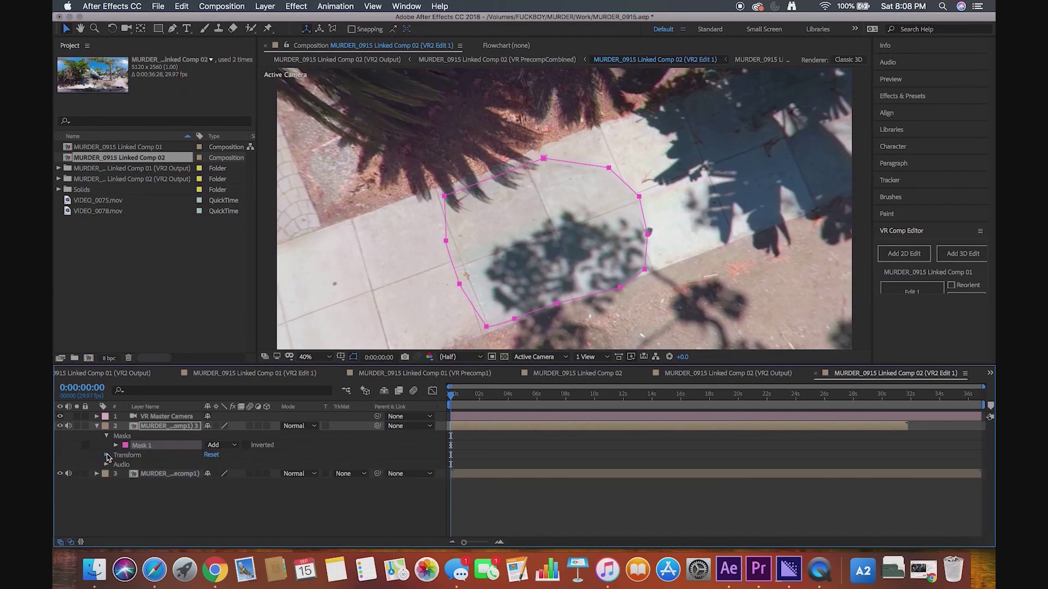
pyautogui.click(107, 455)
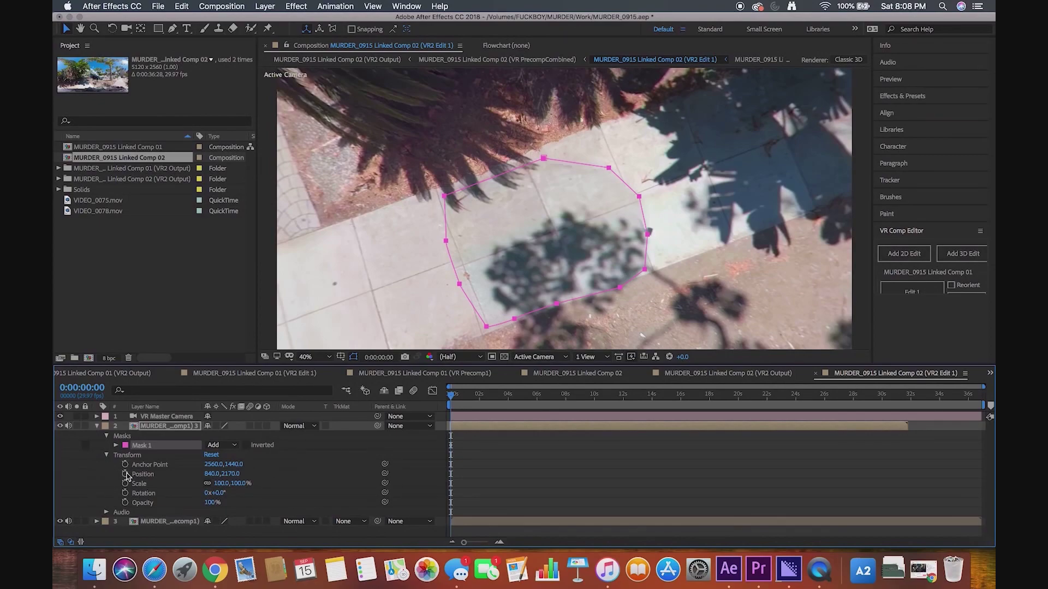
pyautogui.click(125, 474)
pyautogui.click(125, 492)
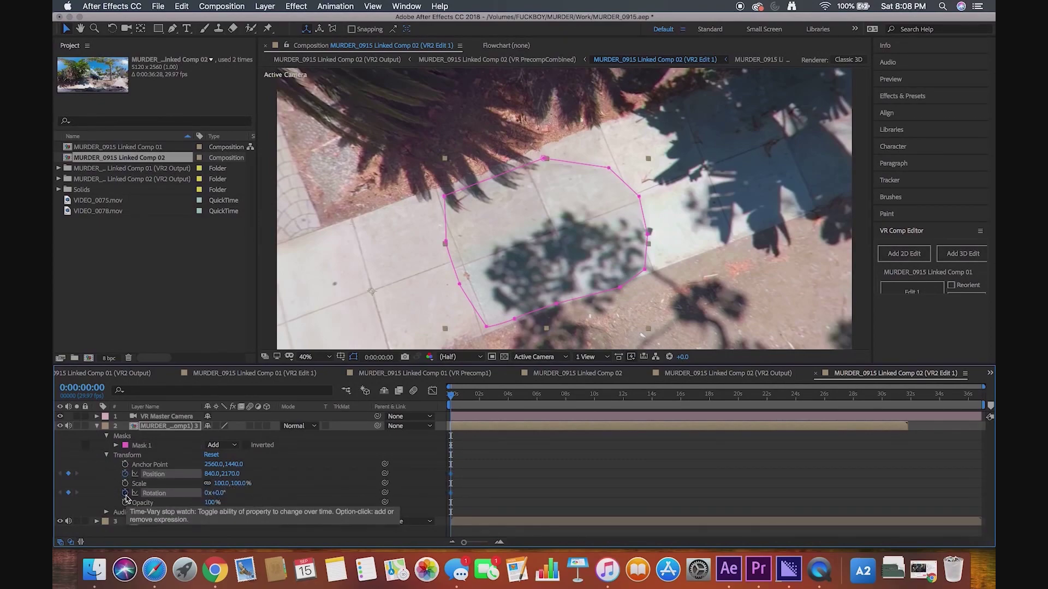
pyautogui.click(126, 497)
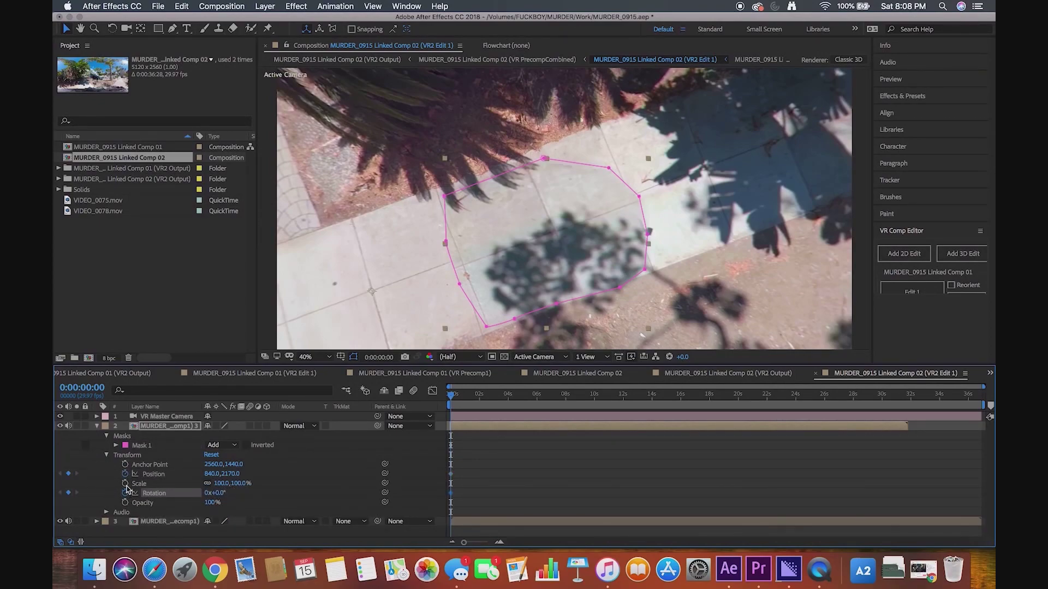
pyautogui.click(106, 455)
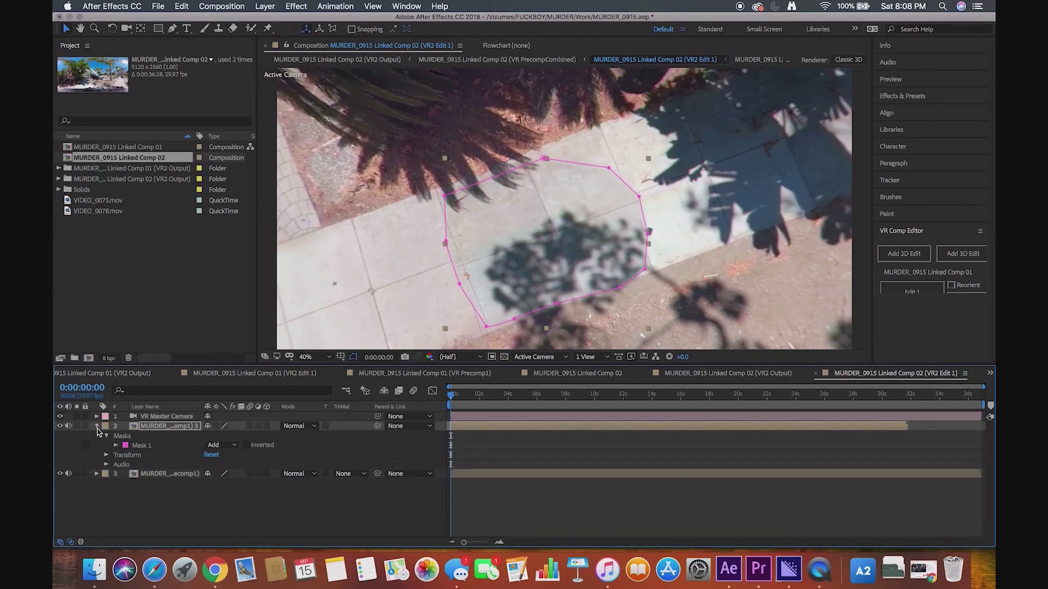
pyautogui.click(96, 426)
# Search Effects & Presets for 'mesh' and drag Mesh Warp onto the pavement patch layer.
pyautogui.click(925, 98)
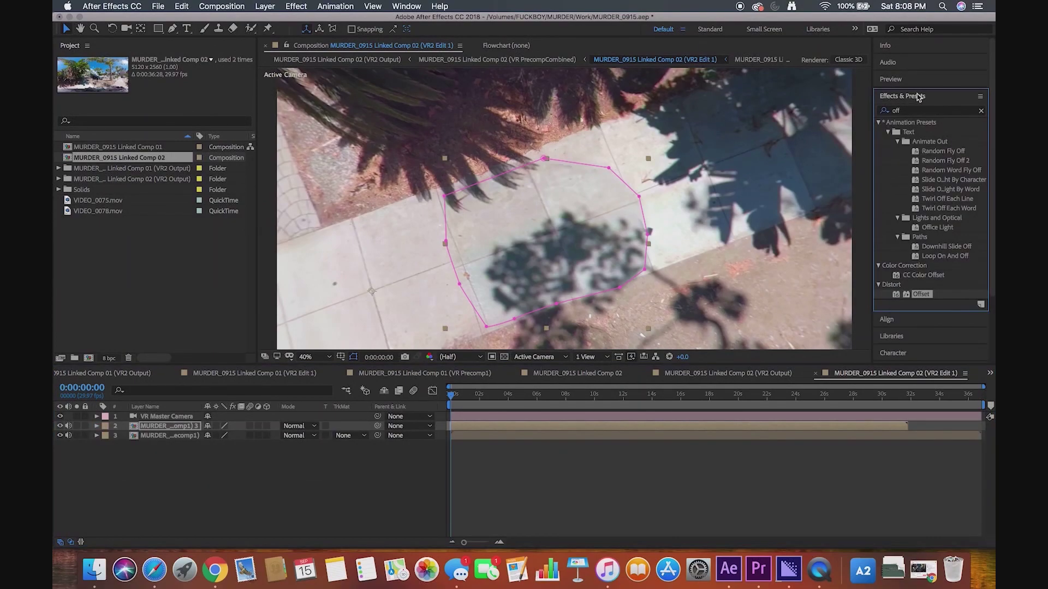
pyautogui.click(950, 112)
pyautogui.click(981, 111)
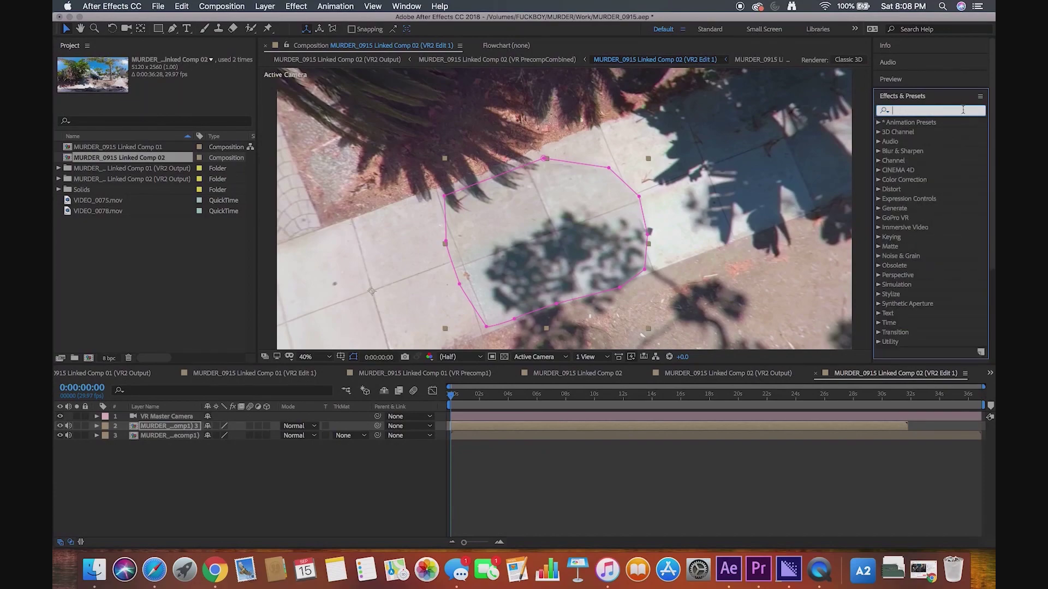
pyautogui.write('w')
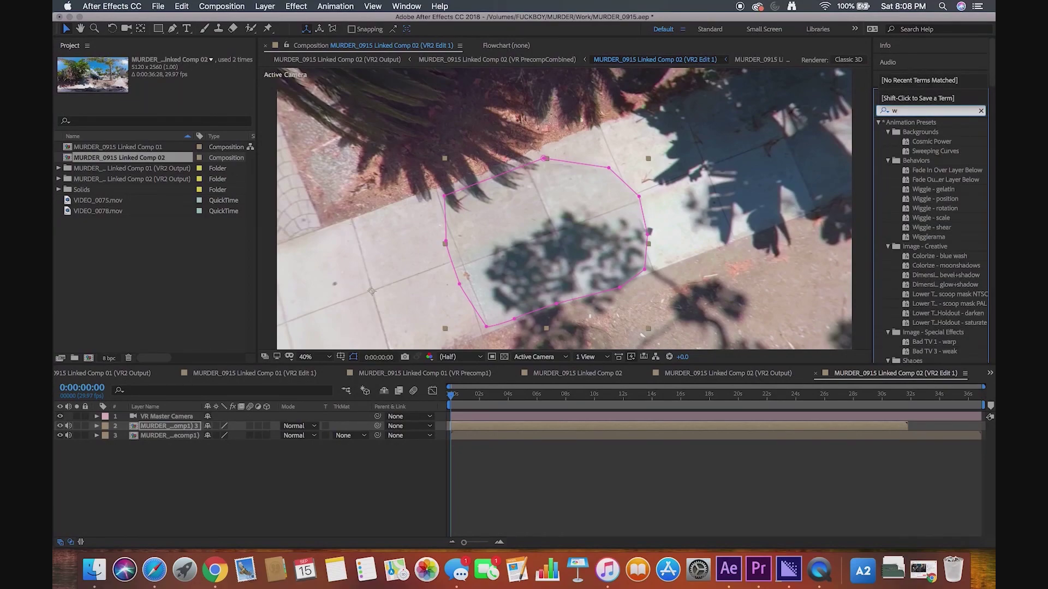
pyautogui.press('BackSpace')
pyautogui.write('mash')
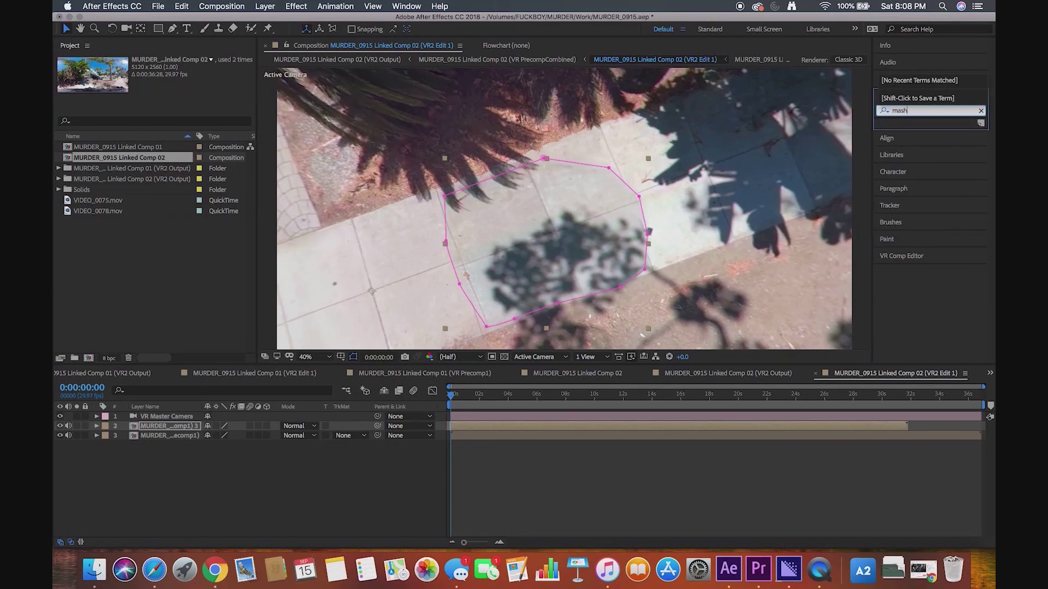
pyautogui.press('BackSpace')
pyautogui.press('BackSpace')
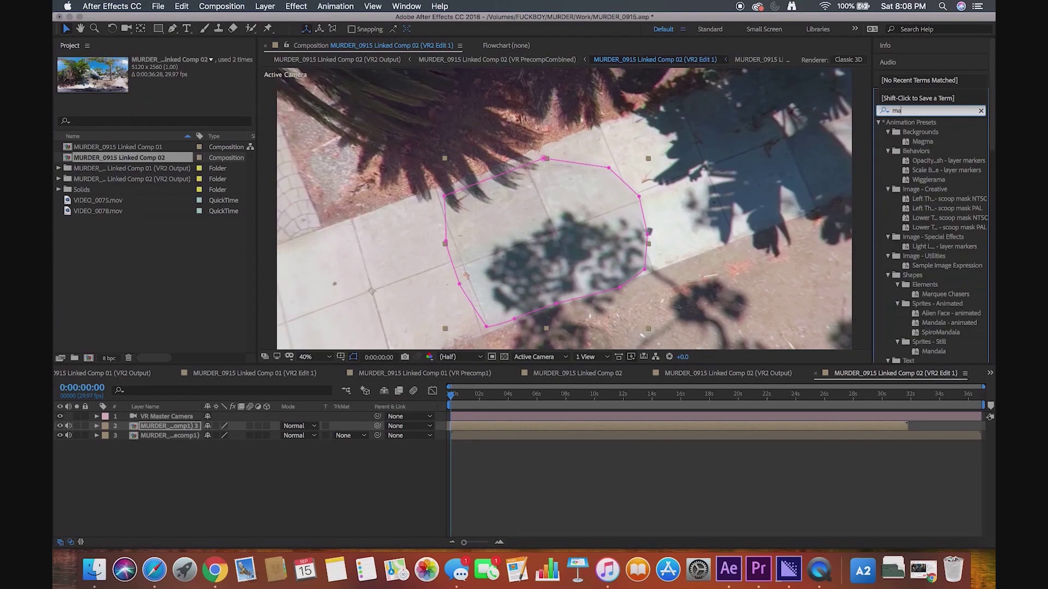
pyautogui.press('BackSpace')
pyautogui.write('esh')
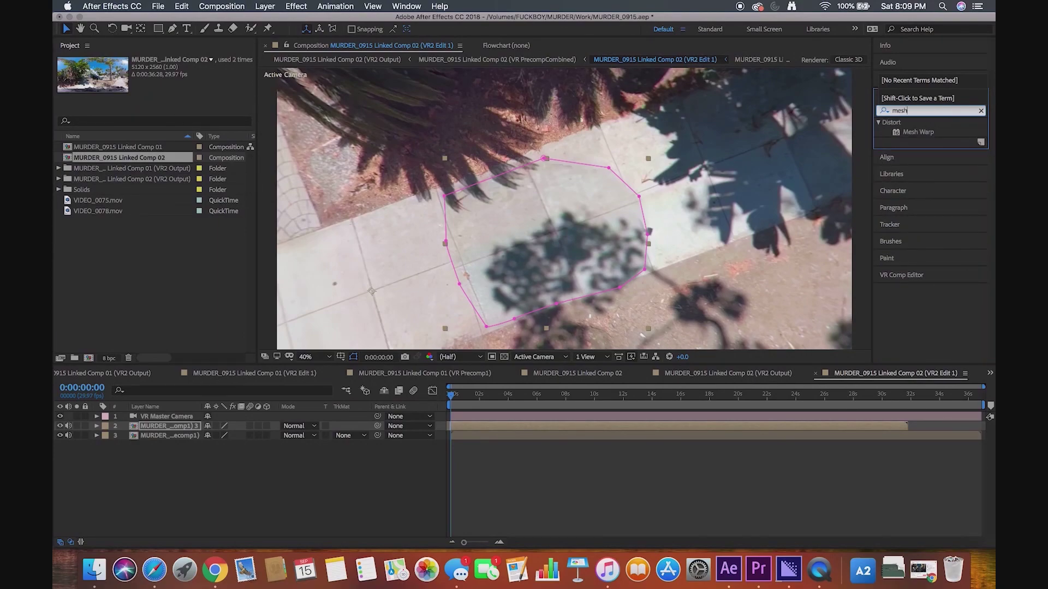
pyautogui.click(932, 135)
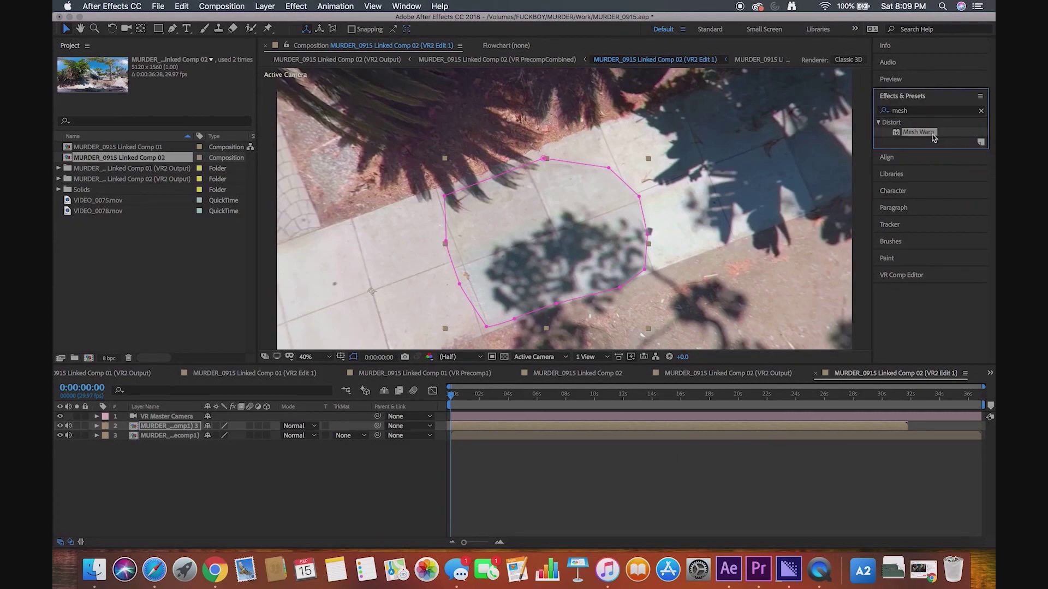
pyautogui.moveTo(932, 135); pyautogui.dragTo(581, 261)
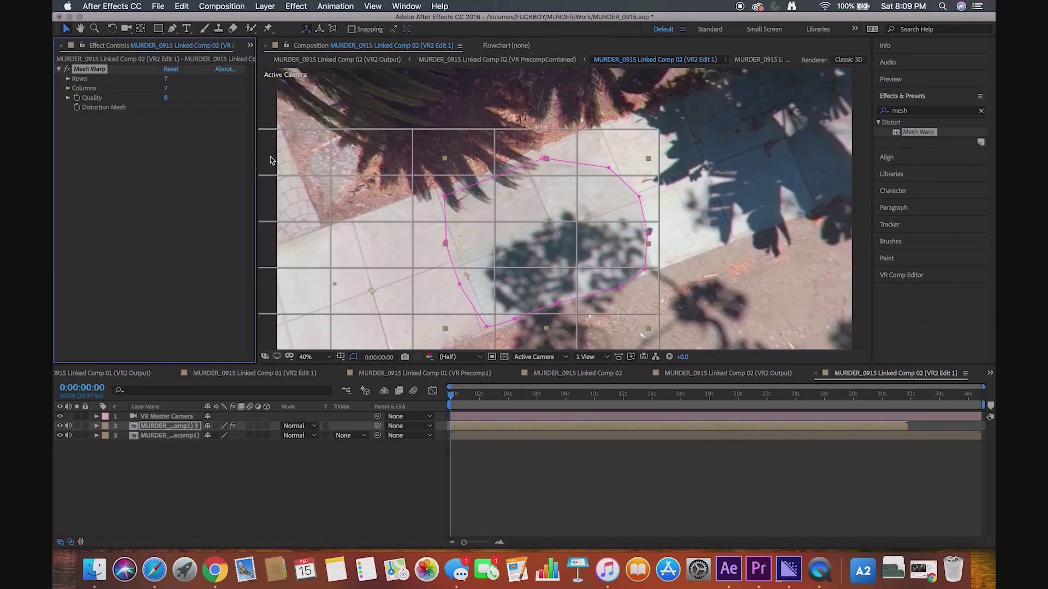
# Drag two Distortion Mesh points to warp the patch upward, then check it against the background layer.
pyautogui.click(77, 108)
pyautogui.moveTo(577, 176); pyautogui.dragTo(580, 166)
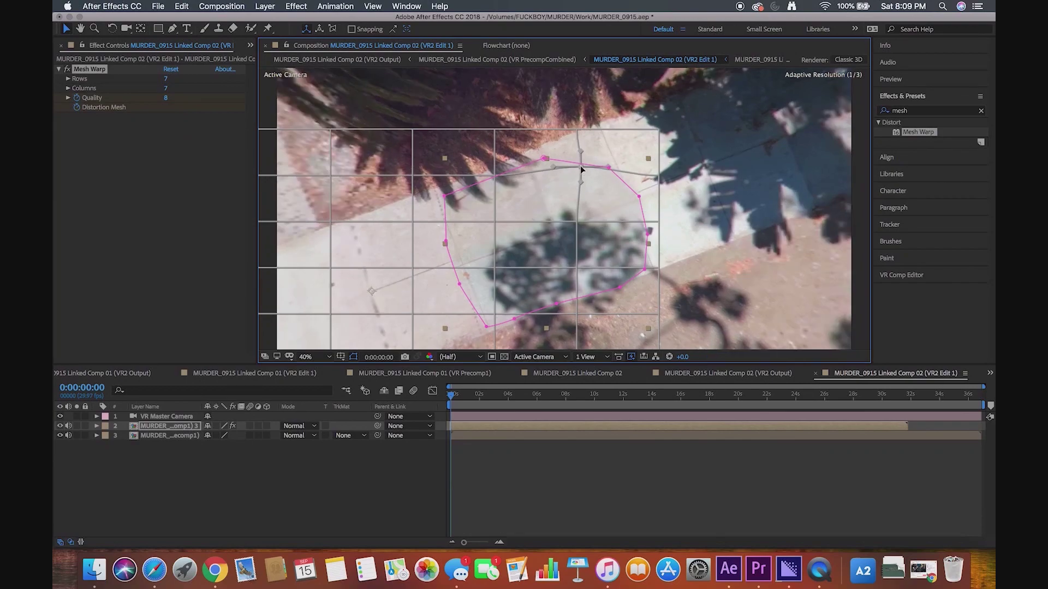
pyautogui.moveTo(495, 180); pyautogui.dragTo(431, 222)
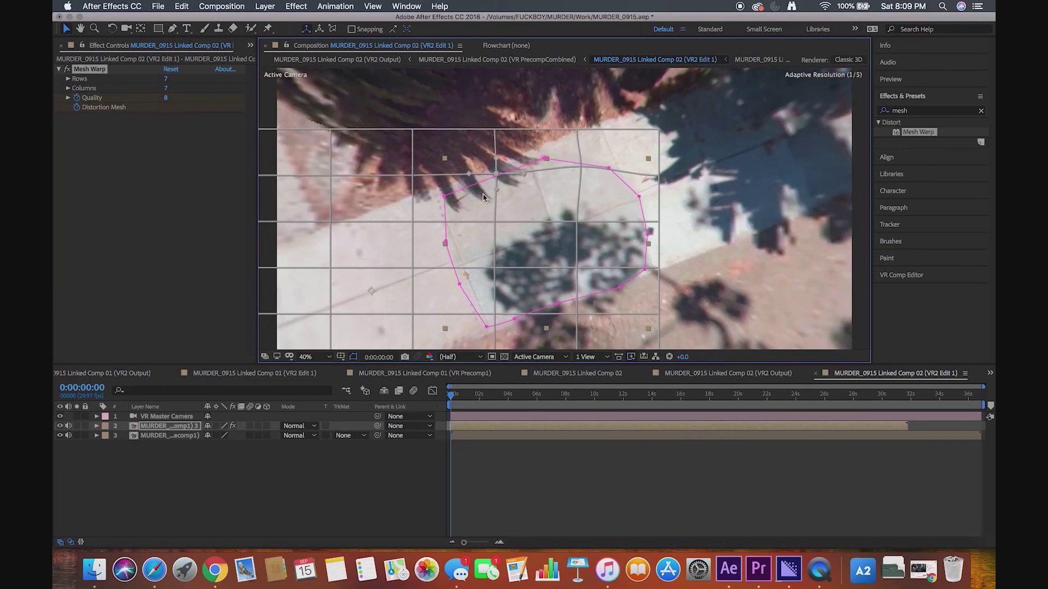
pyautogui.click(413, 226)
pyautogui.click(499, 426)
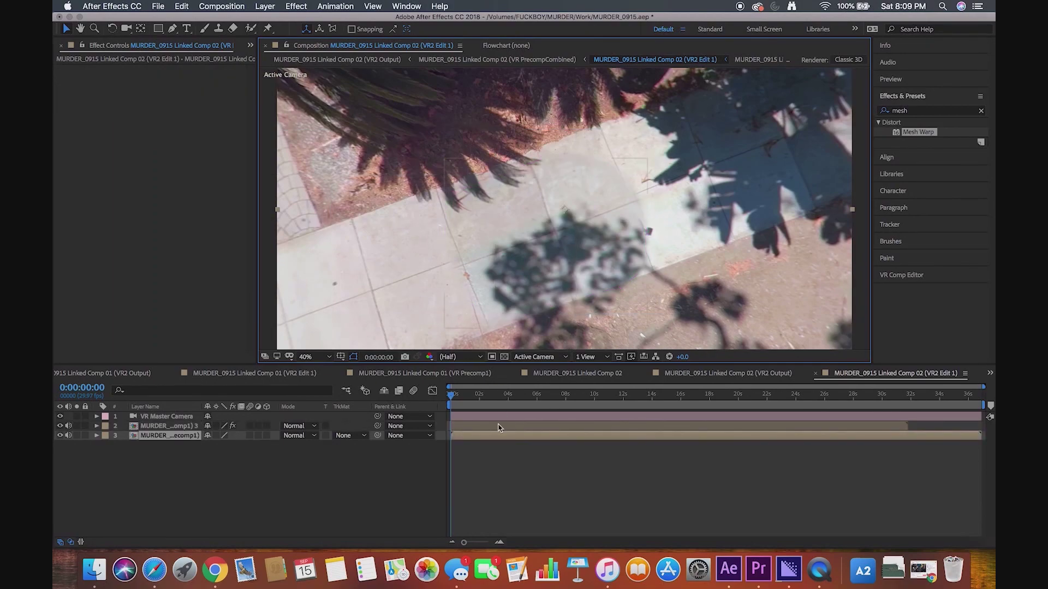
# Nudge more mesh points in the patch's middle and right edge to realign its paving seams.
pyautogui.click(138, 75)
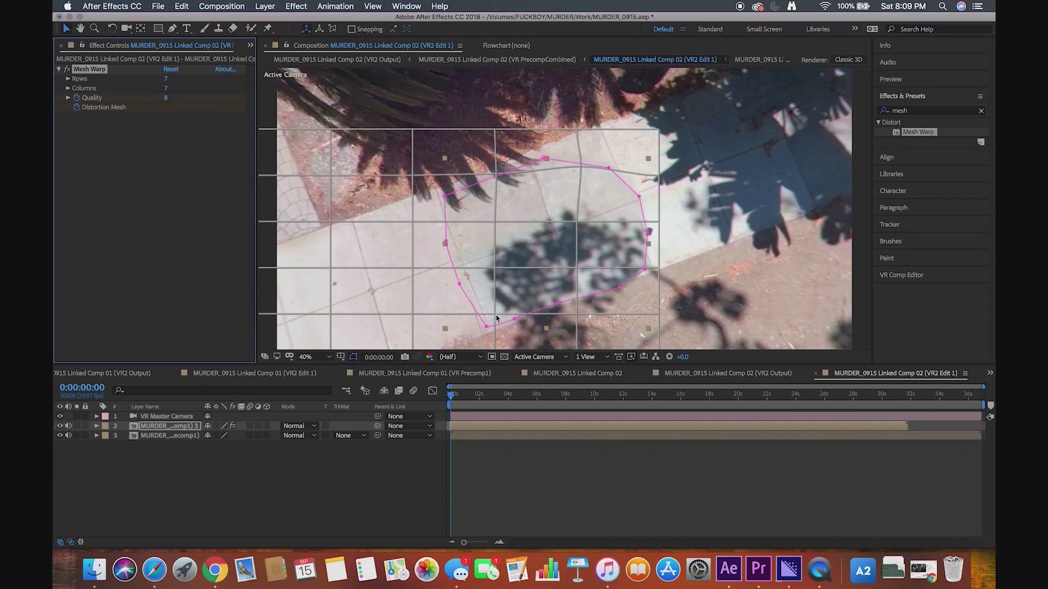
pyautogui.moveTo(496, 315); pyautogui.dragTo(491, 315)
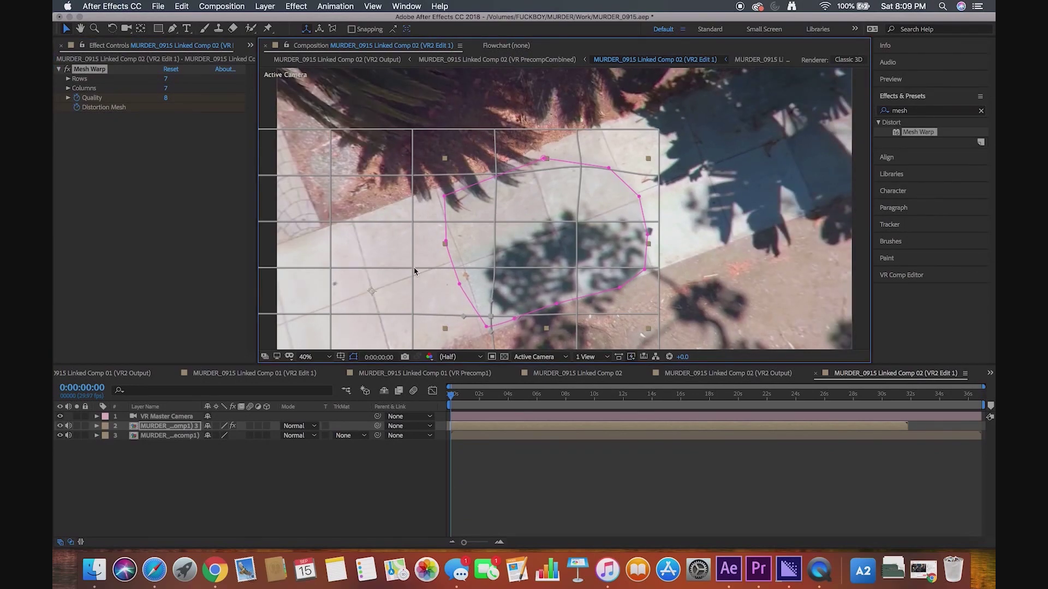
pyautogui.moveTo(414, 272); pyautogui.dragTo(407, 268)
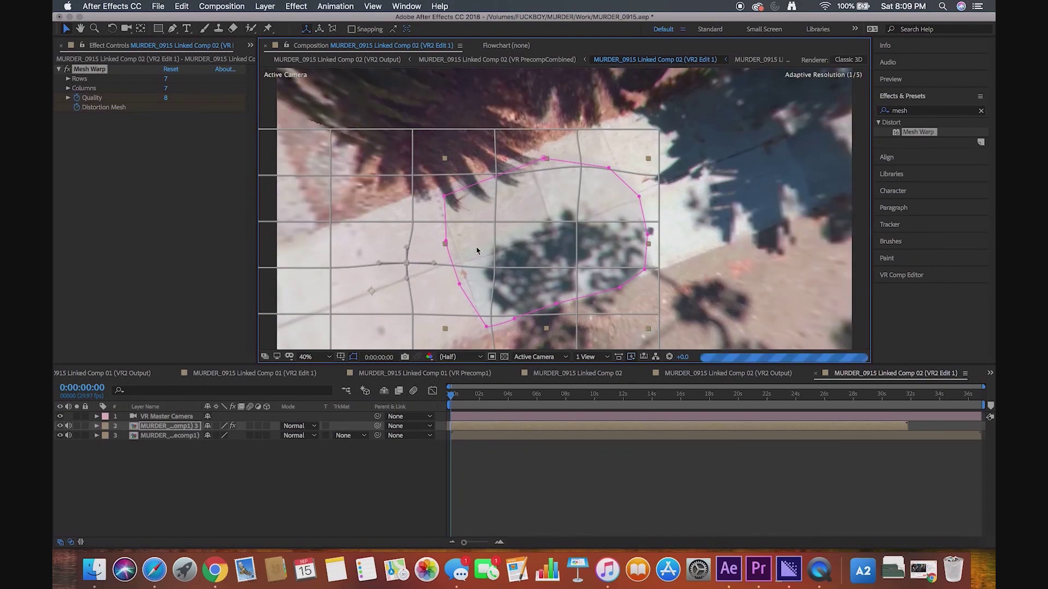
pyautogui.click(494, 269)
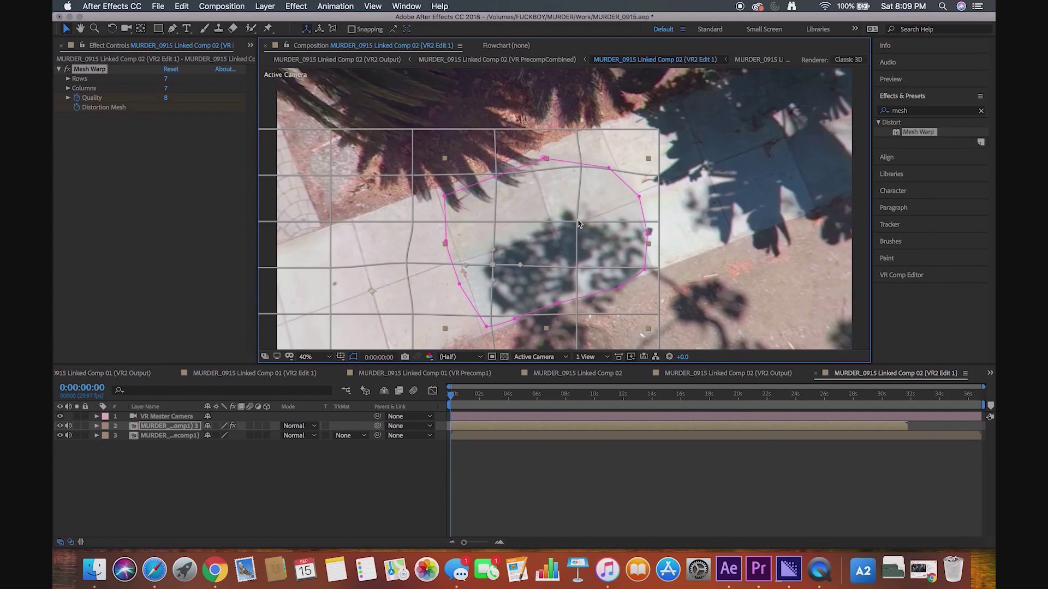
pyautogui.moveTo(578, 223); pyautogui.dragTo(578, 219)
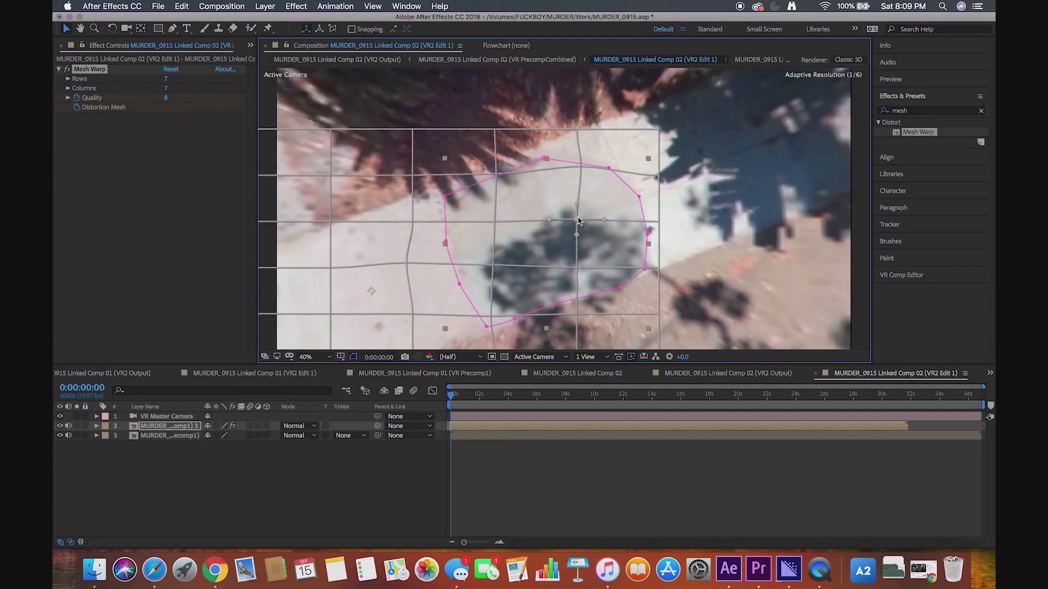
pyautogui.click(495, 222)
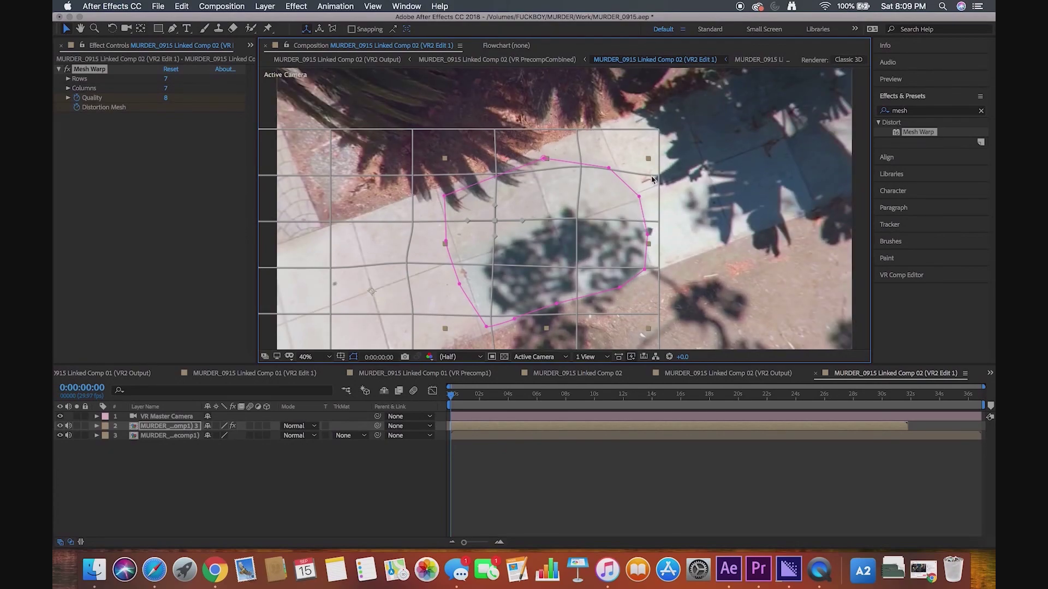
pyautogui.moveTo(658, 178); pyautogui.dragTo(657, 164)
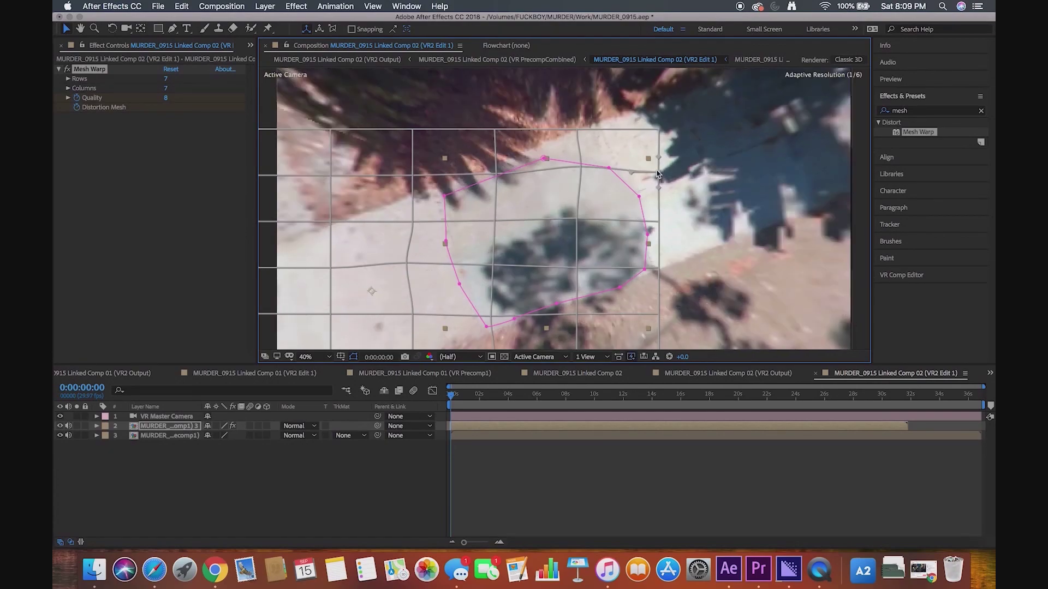
pyautogui.click(658, 221)
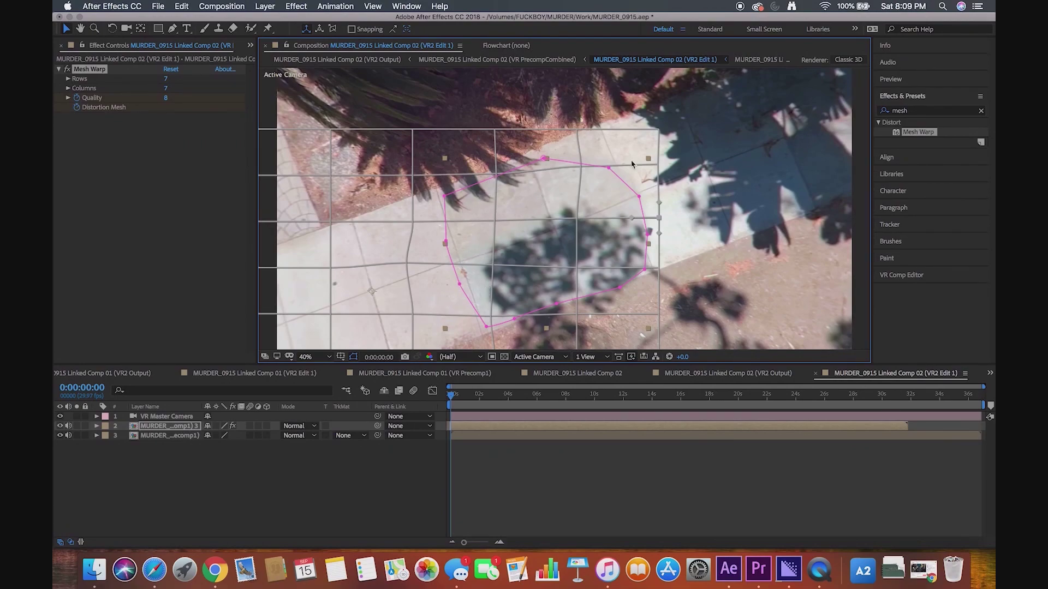
pyautogui.click(945, 112)
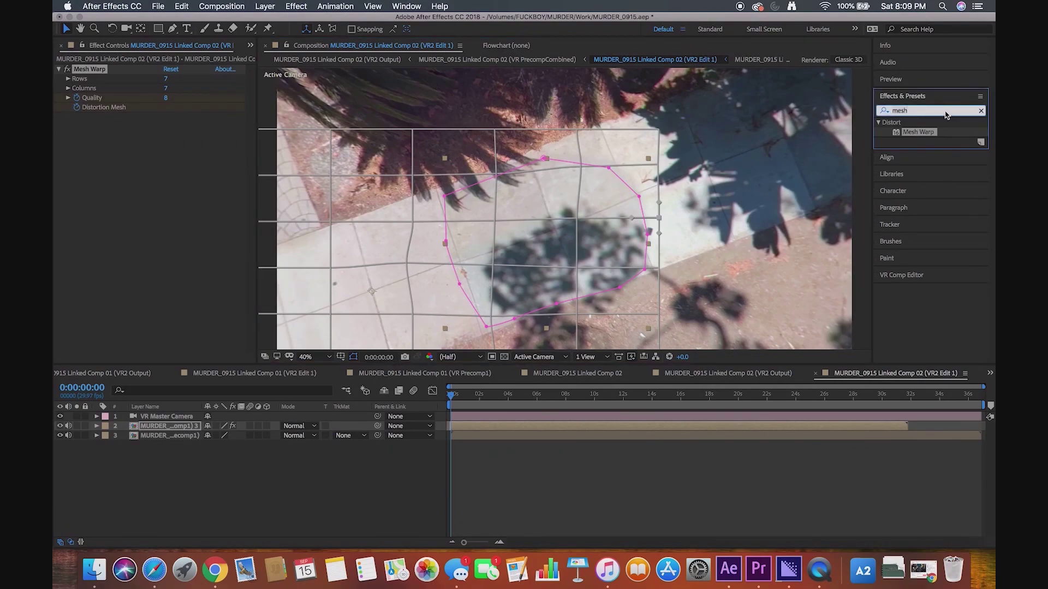
pyautogui.click(981, 111)
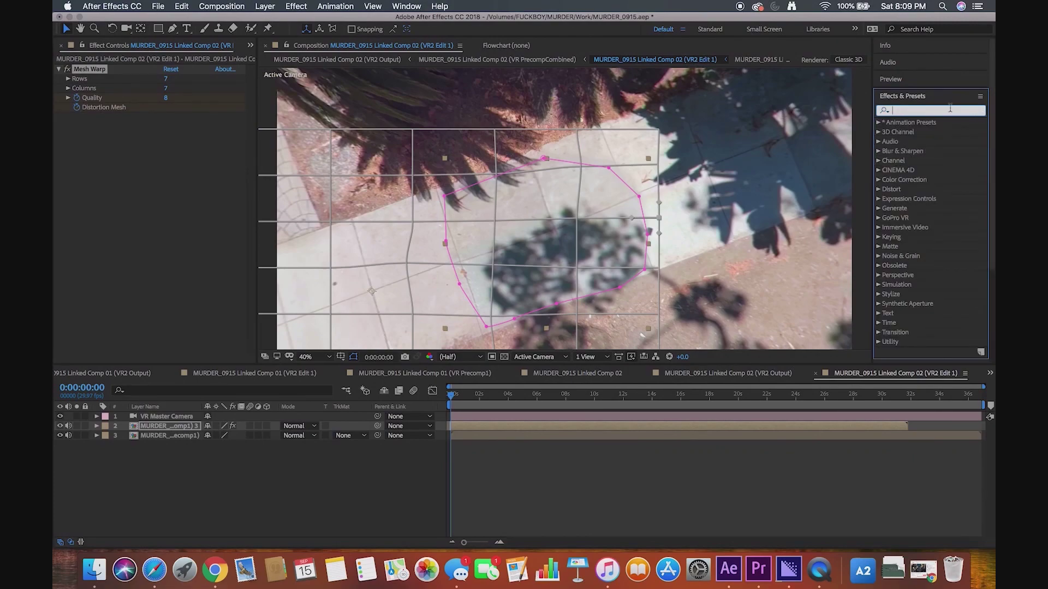
pyautogui.write('curve')
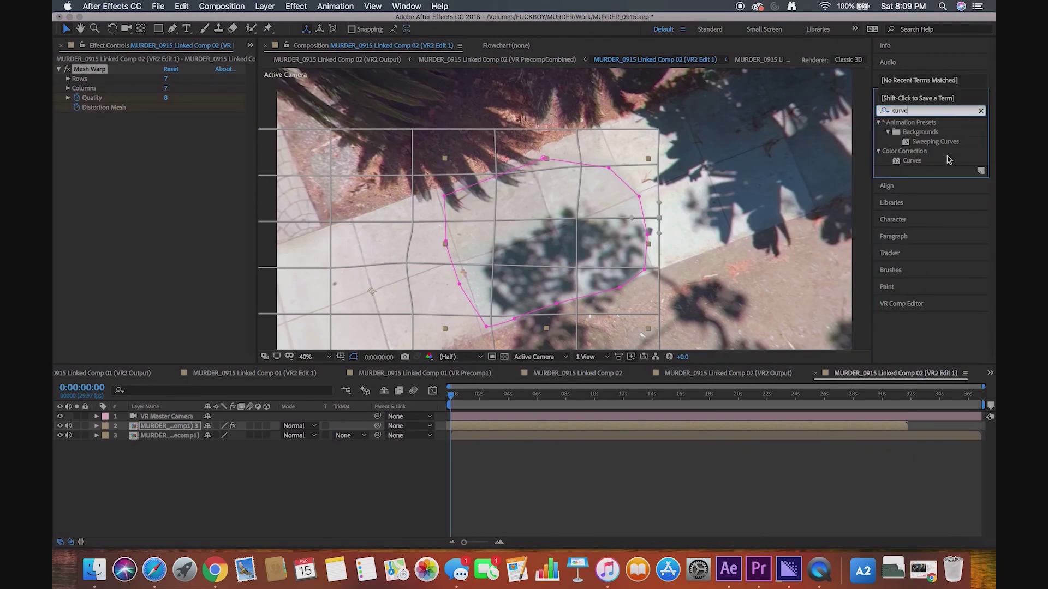
pyautogui.moveTo(931, 161); pyautogui.dragTo(185, 212)
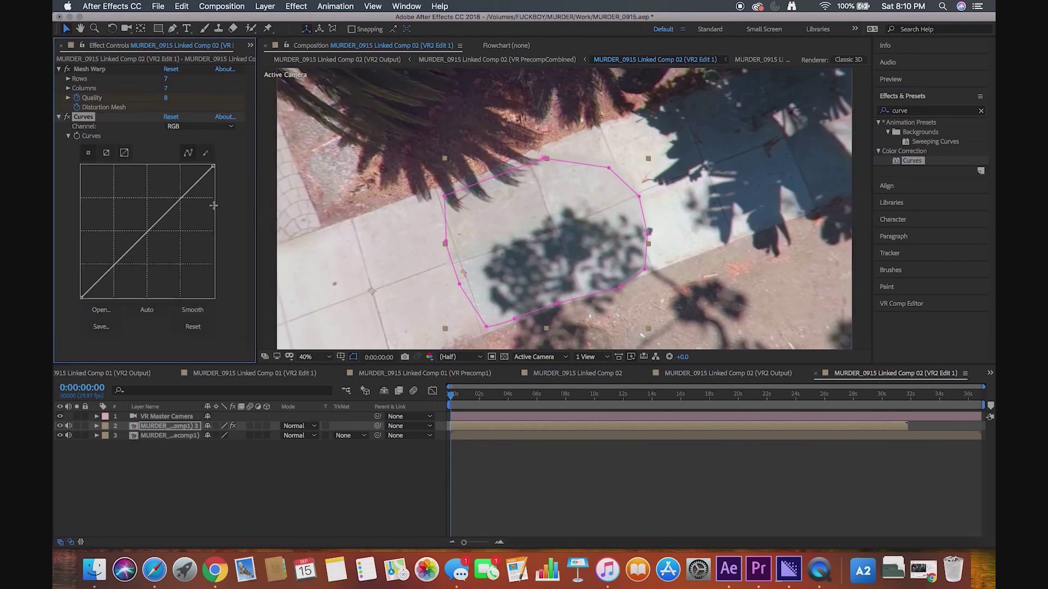
pyautogui.click(193, 128)
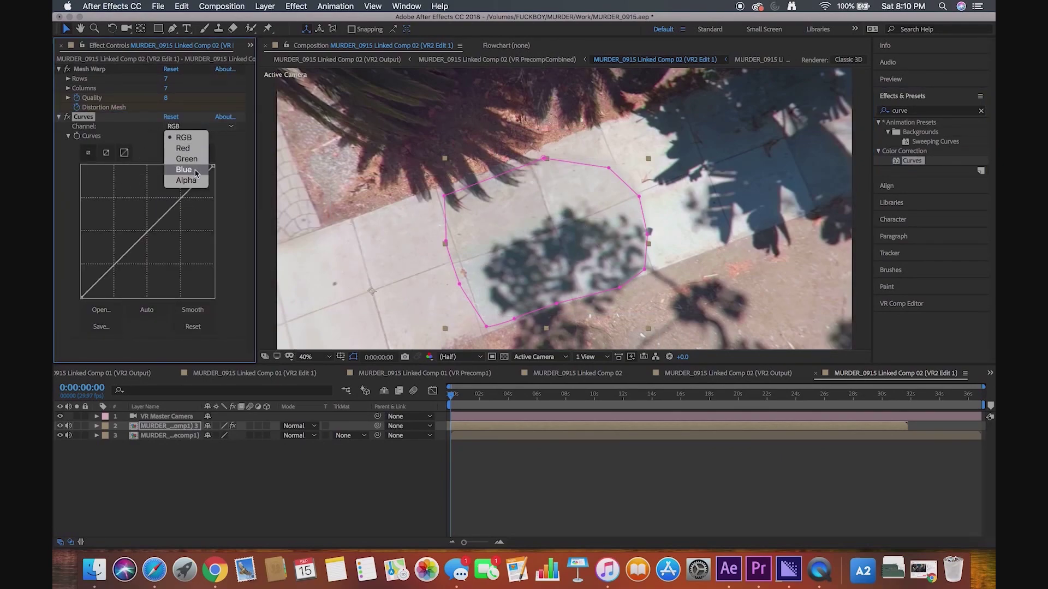
pyautogui.click(197, 173)
pyautogui.moveTo(159, 222); pyautogui.dragTo(155, 223)
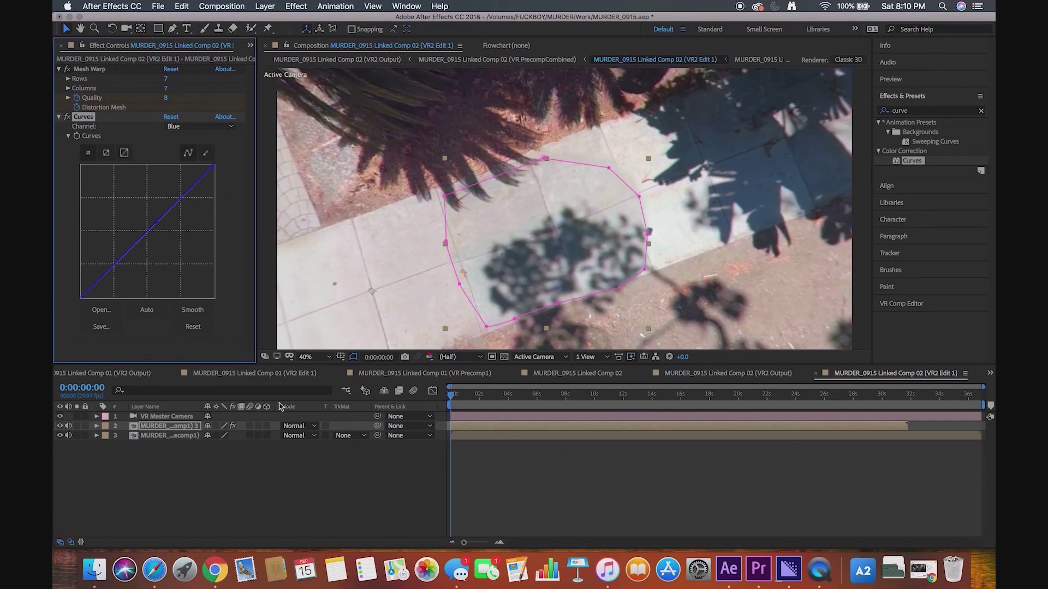
pyautogui.click(283, 484)
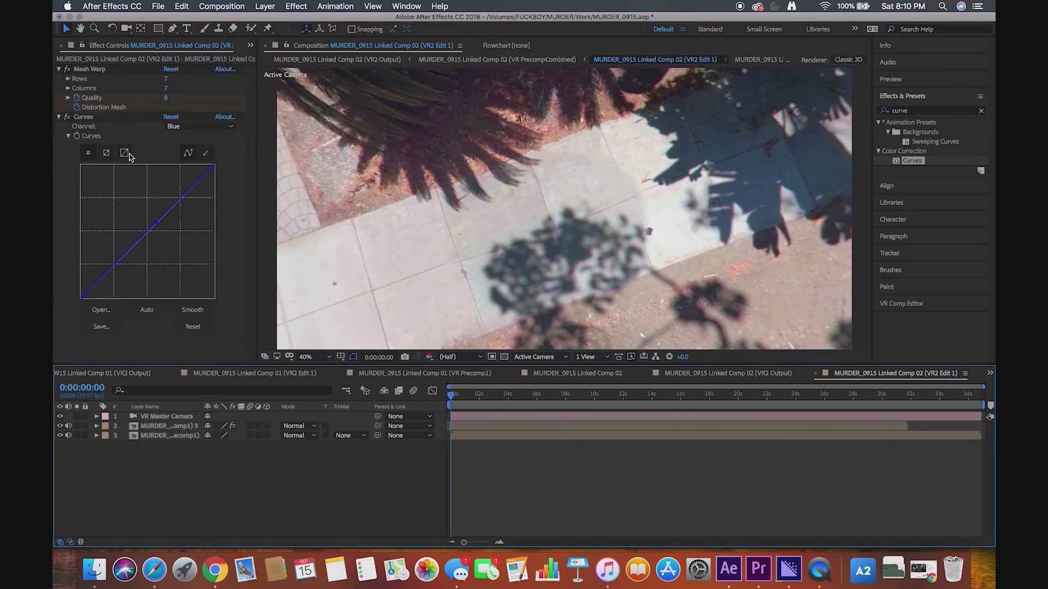
pyautogui.click(125, 119)
pyautogui.press('Delete')
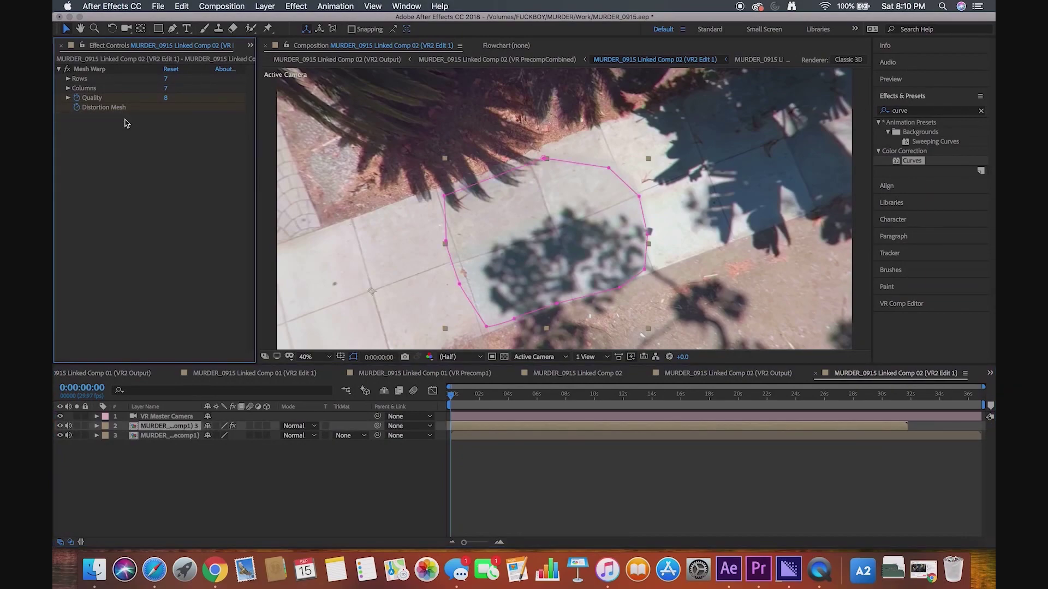
pyautogui.click(273, 516)
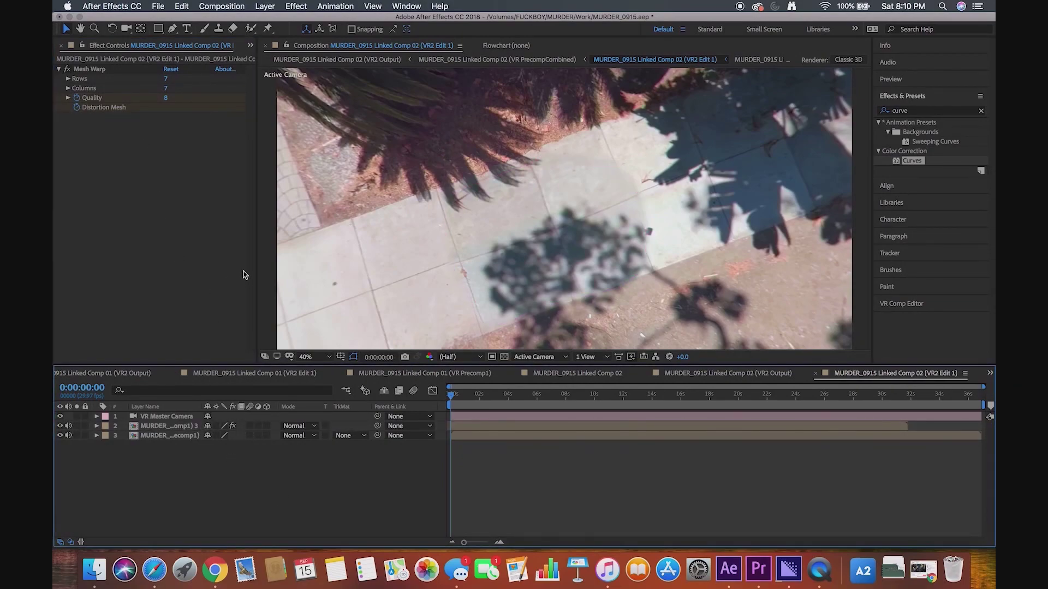
pyautogui.click(191, 426)
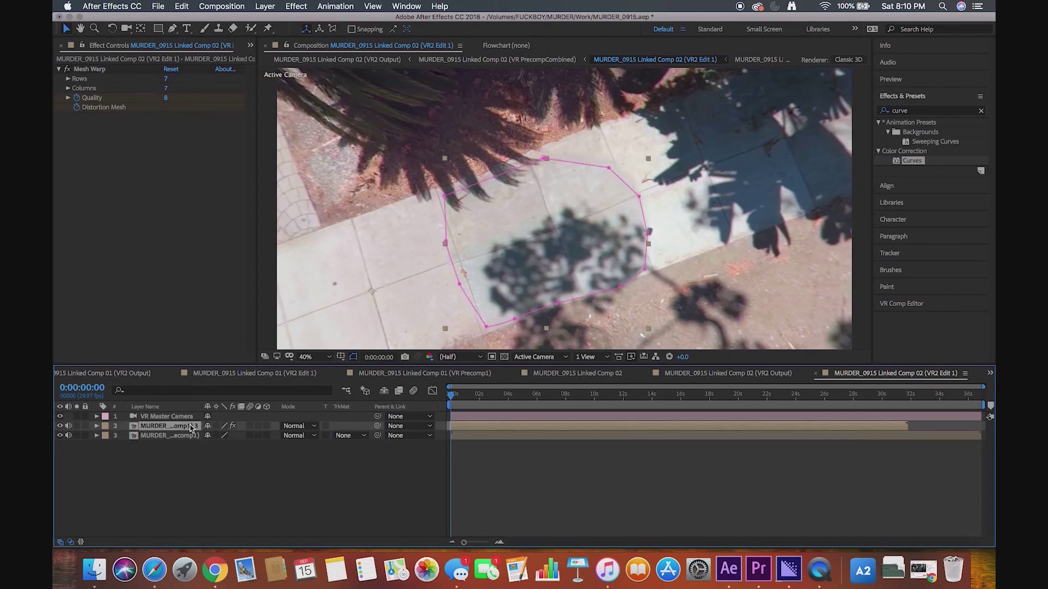
# Try Lighten, then set the pavement patch layer's blending mode to Screen.
pyautogui.click(97, 427)
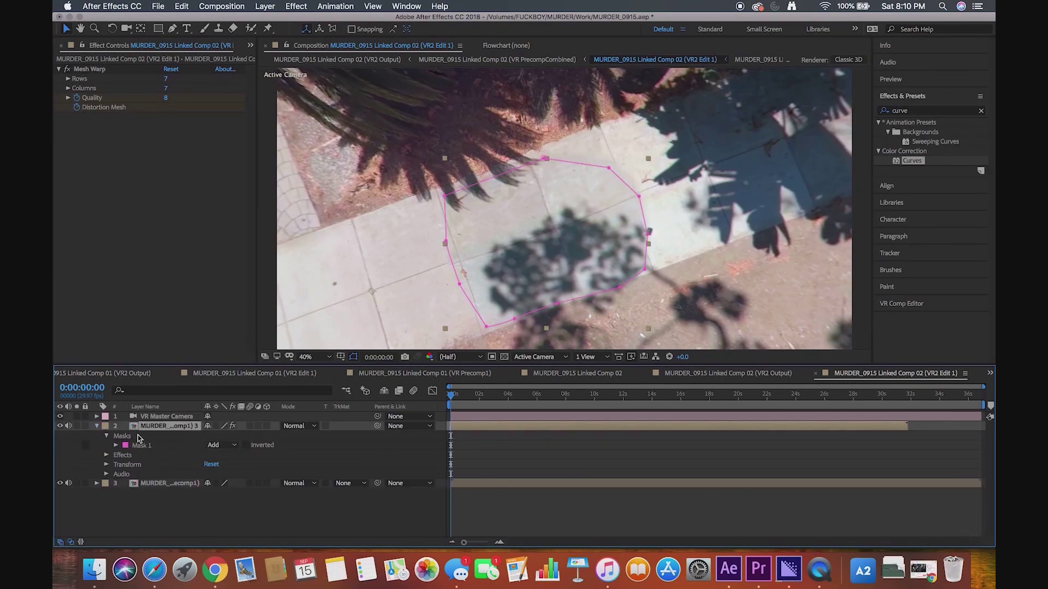
pyautogui.click(96, 427)
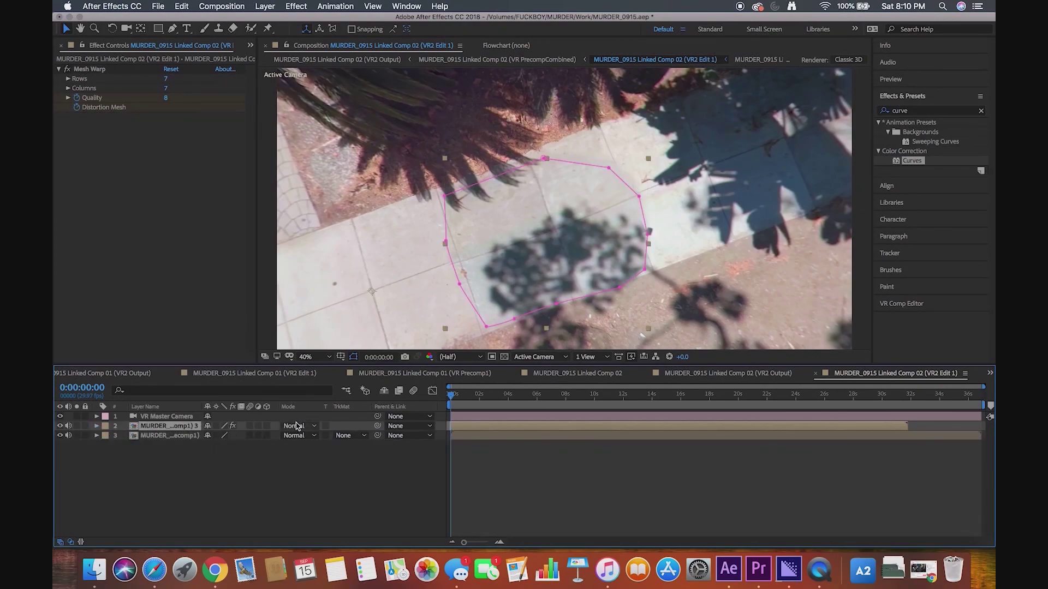
pyautogui.click(296, 426)
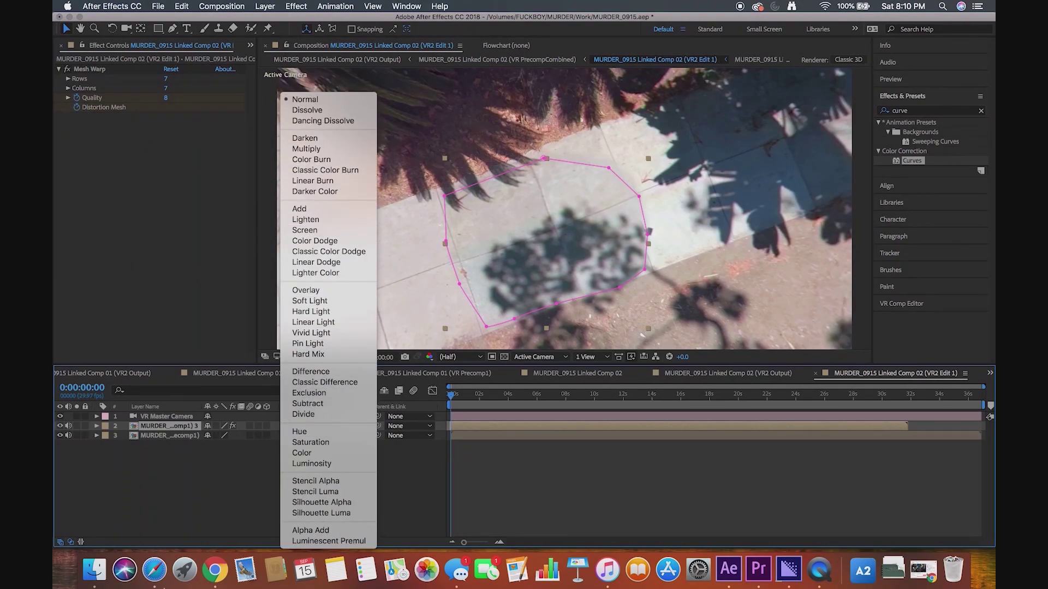
pyautogui.click(187, 495)
pyautogui.click(315, 428)
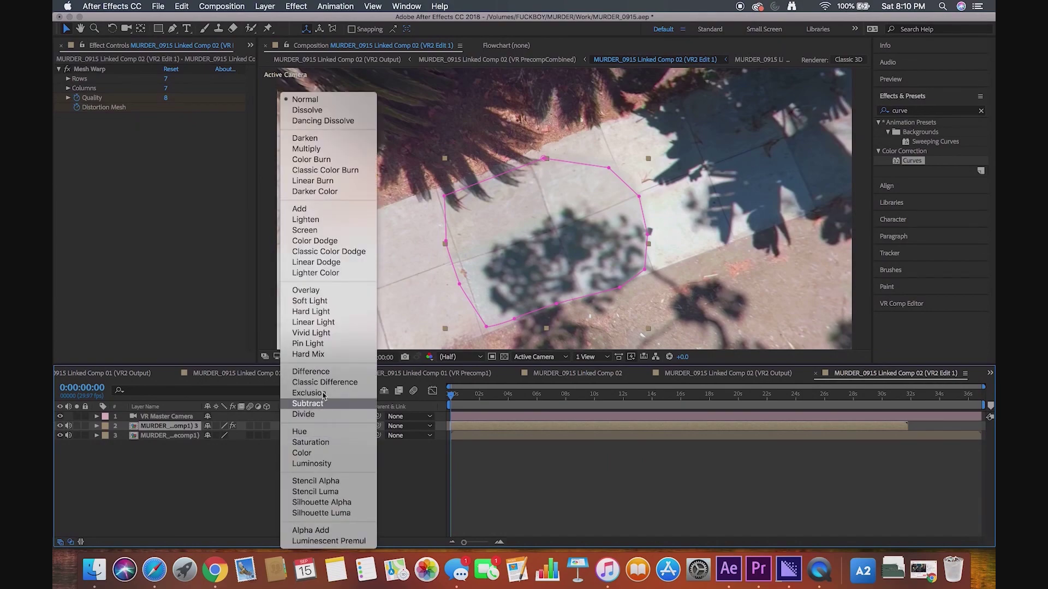
pyautogui.click(319, 221)
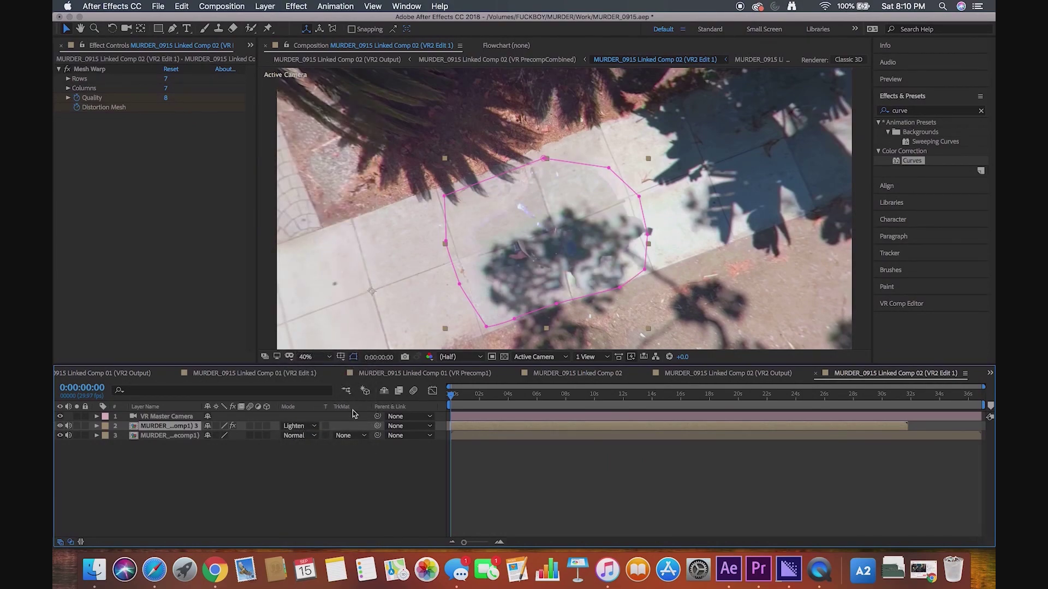
pyautogui.click(311, 426)
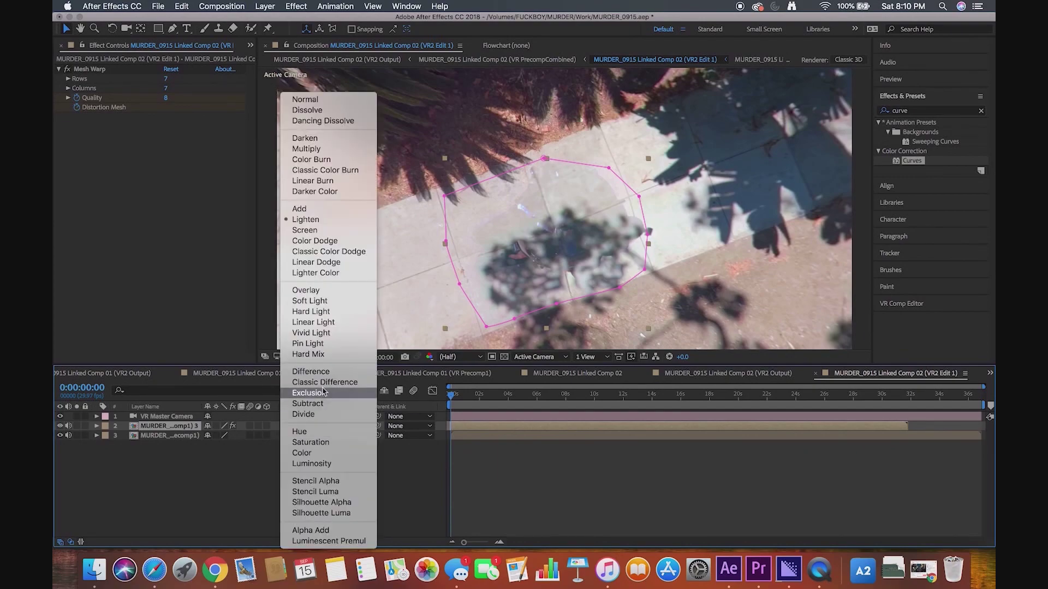
pyautogui.click(318, 232)
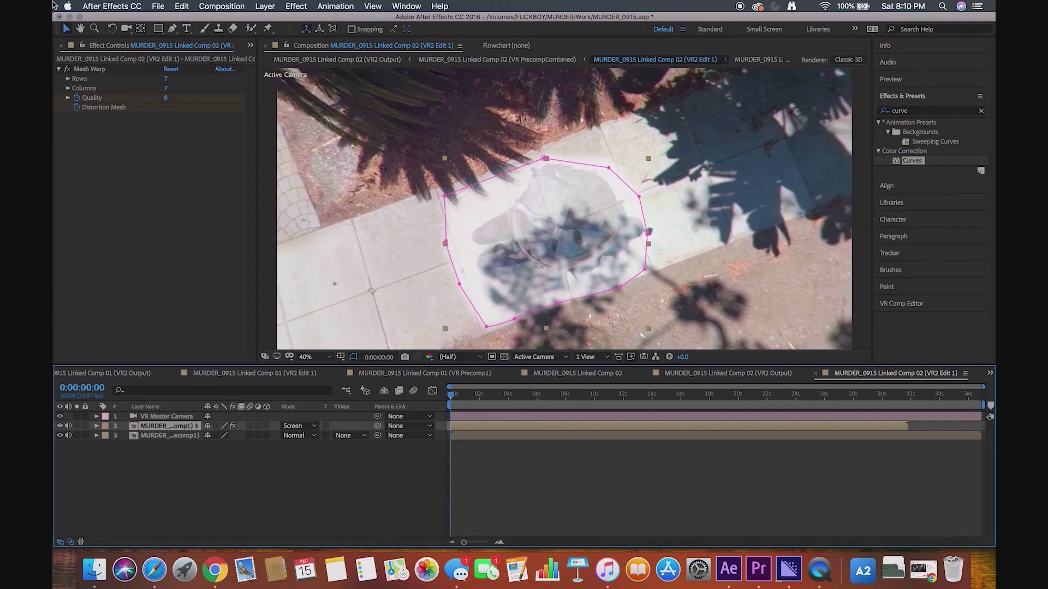
# With the Pen tool, add a mask point and pull the top, left and bottom mask points inward.
pyautogui.press('g')
pyautogui.click(497, 175)
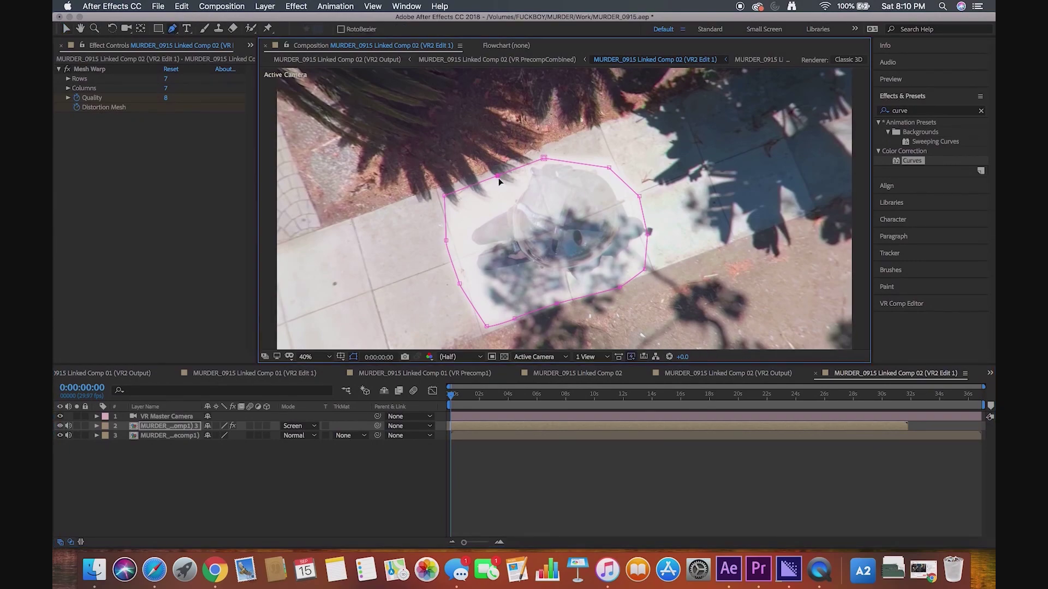
pyautogui.moveTo(498, 177); pyautogui.dragTo(468, 199)
pyautogui.click(445, 196)
pyautogui.click(446, 238)
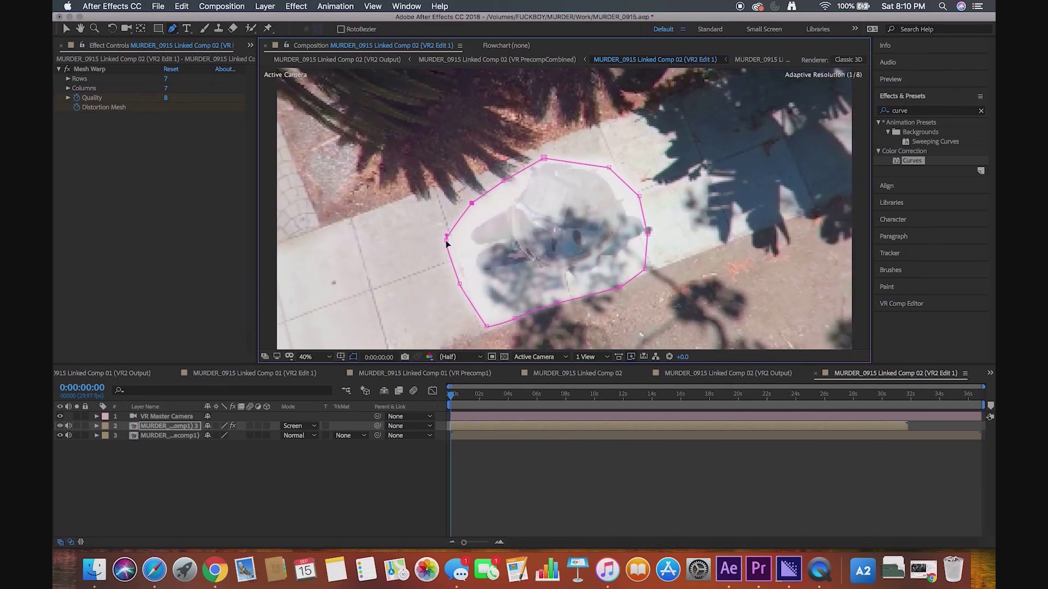
pyautogui.moveTo(446, 240); pyautogui.dragTo(451, 234)
pyautogui.moveTo(459, 284); pyautogui.dragTo(462, 280)
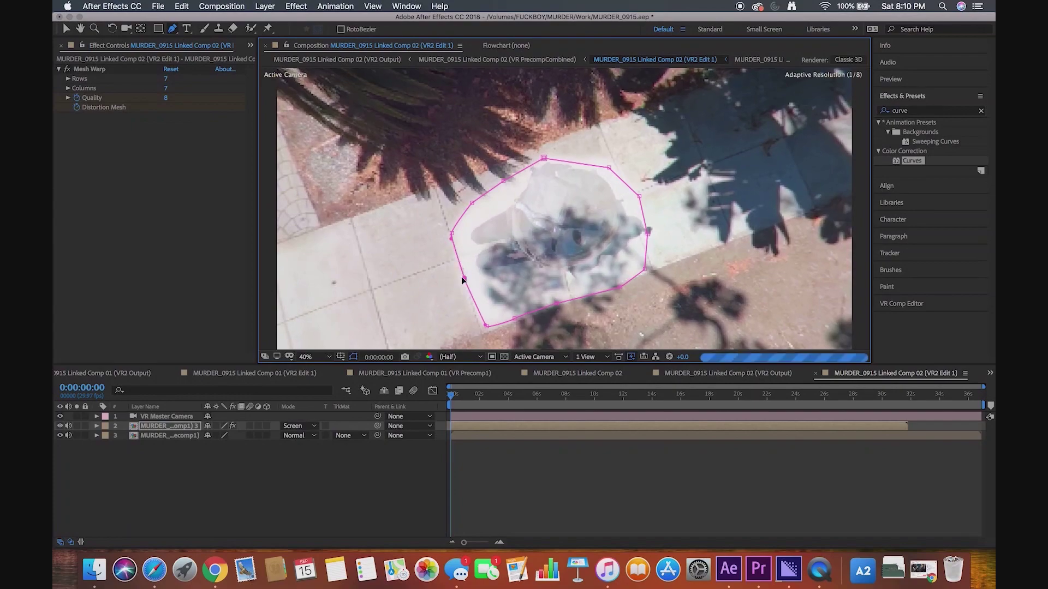
pyautogui.moveTo(485, 324); pyautogui.dragTo(487, 305)
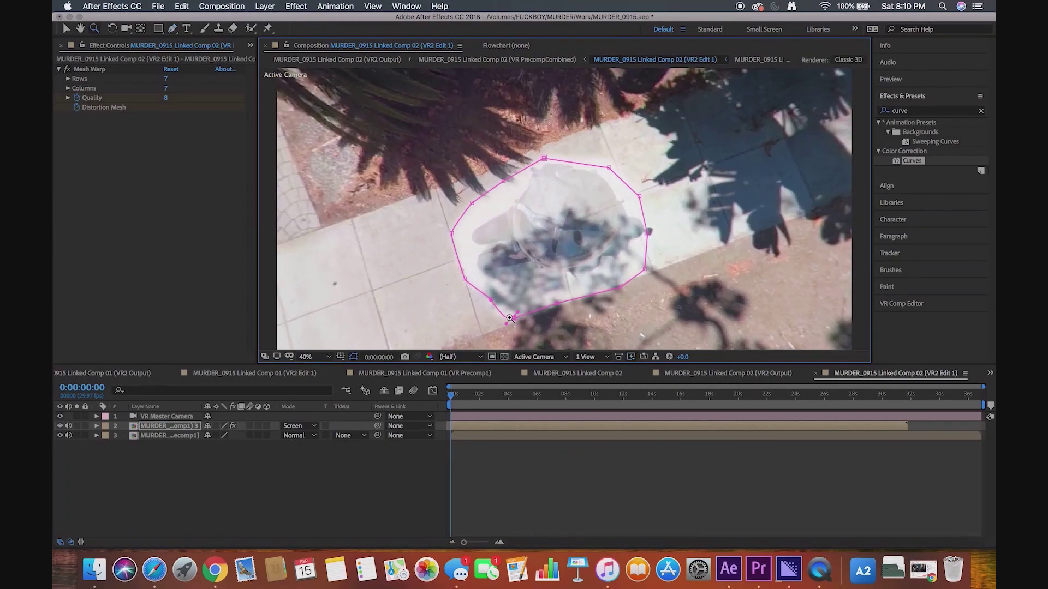
pyautogui.moveTo(510, 318); pyautogui.dragTo(513, 320)
# Using the Selection tool, raise the bottom and lower-right mask points to tighten the mask.
pyautogui.click(66, 27)
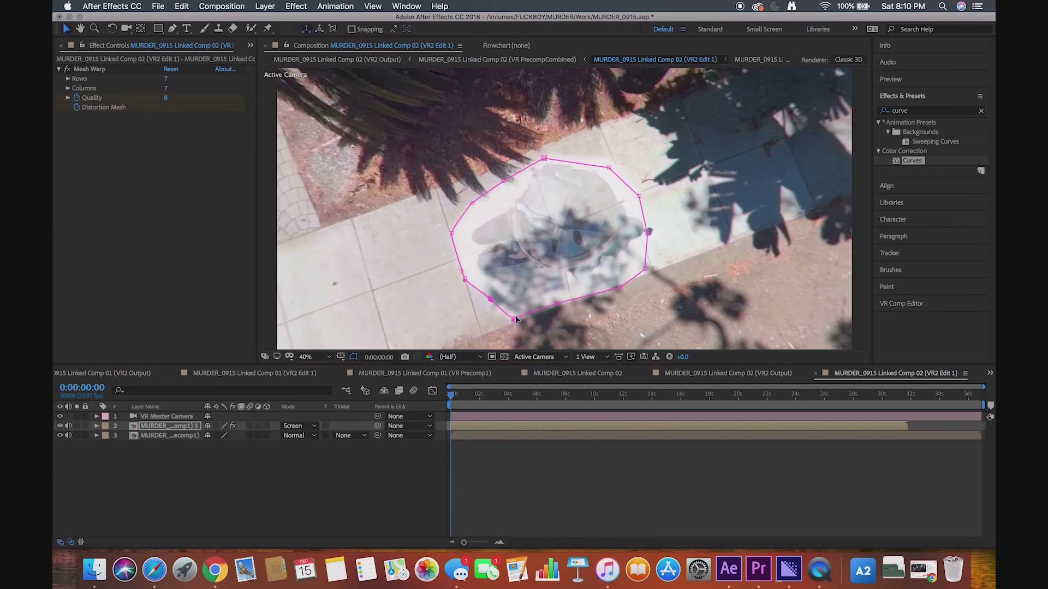
pyautogui.moveTo(514, 319); pyautogui.dragTo(555, 297)
pyautogui.moveTo(621, 291); pyautogui.dragTo(600, 157)
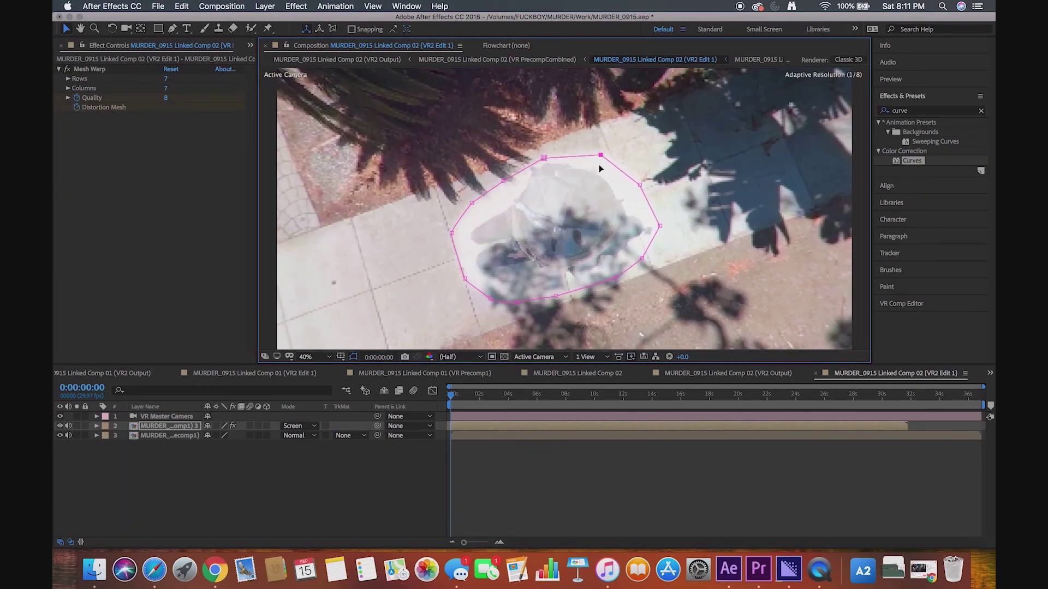
pyautogui.click(312, 426)
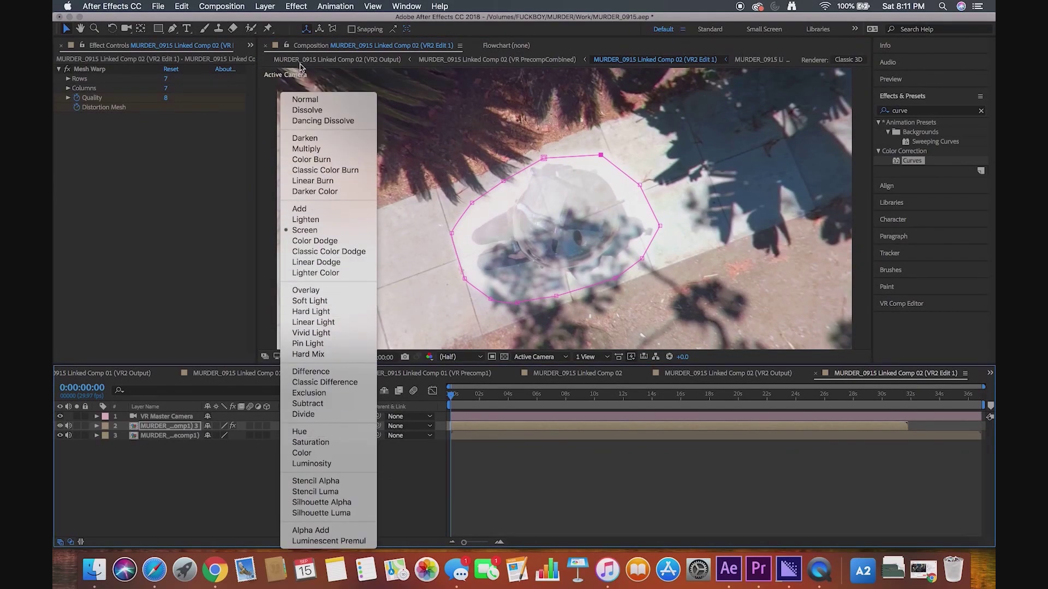
# Set the patch layer back to Normal blending and pull a right-edge mesh point left.
pyautogui.click(313, 101)
pyautogui.click(370, 473)
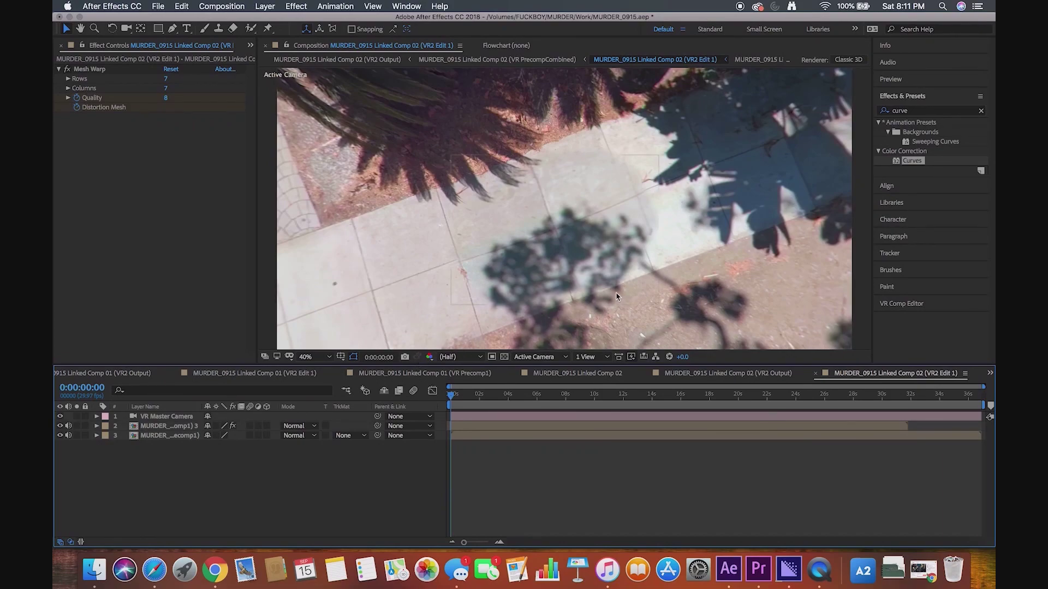
pyautogui.click(186, 426)
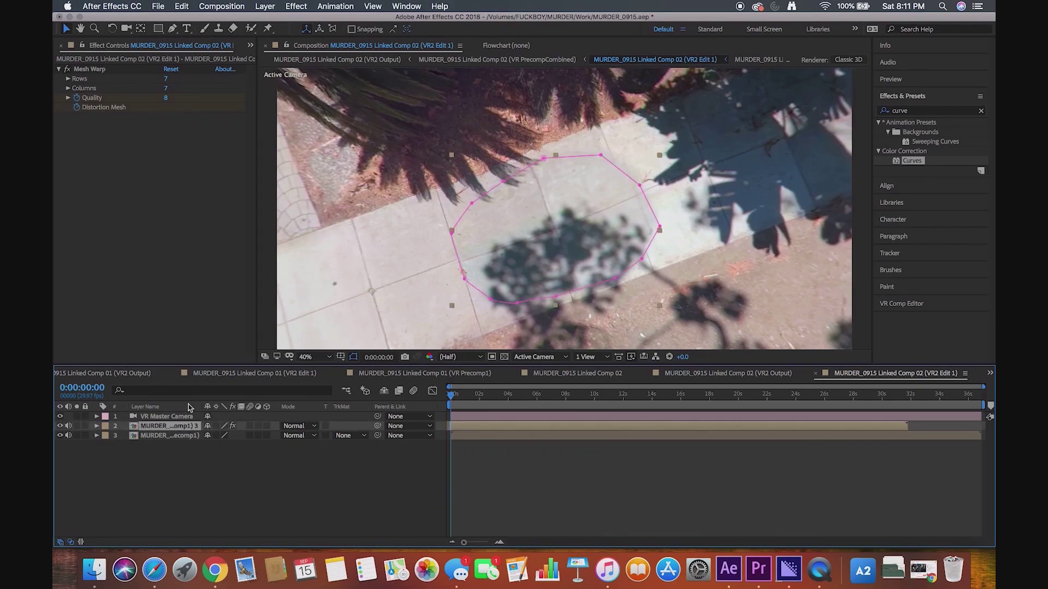
pyautogui.click(90, 68)
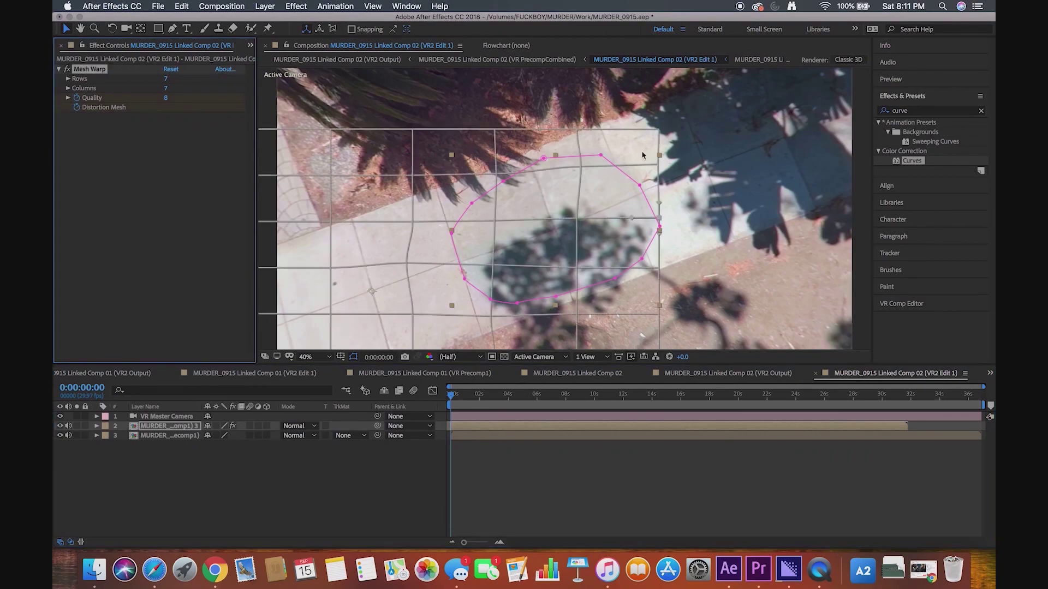
pyautogui.moveTo(661, 221); pyautogui.dragTo(653, 218)
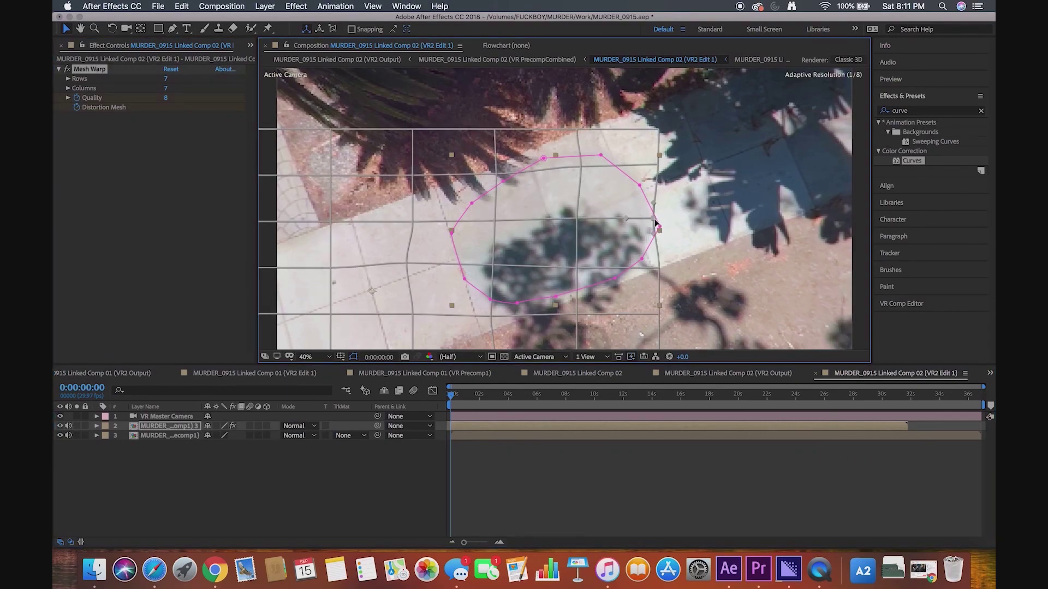
pyautogui.click(656, 167)
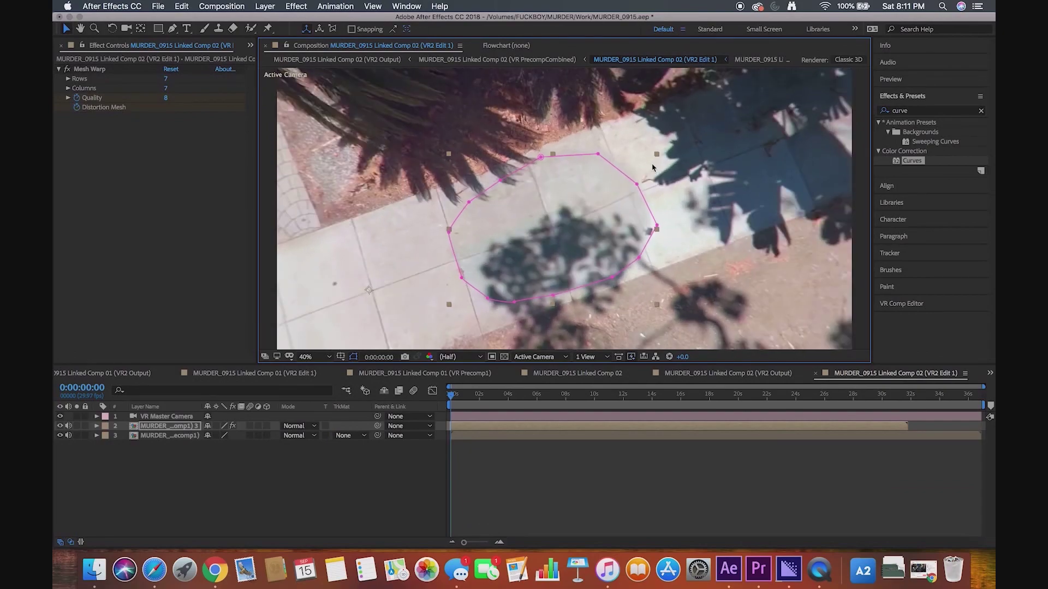
# Move the top-right mesh point up to reshape the patch, checking the blend.
pyautogui.press('z')
pyautogui.click(88, 69)
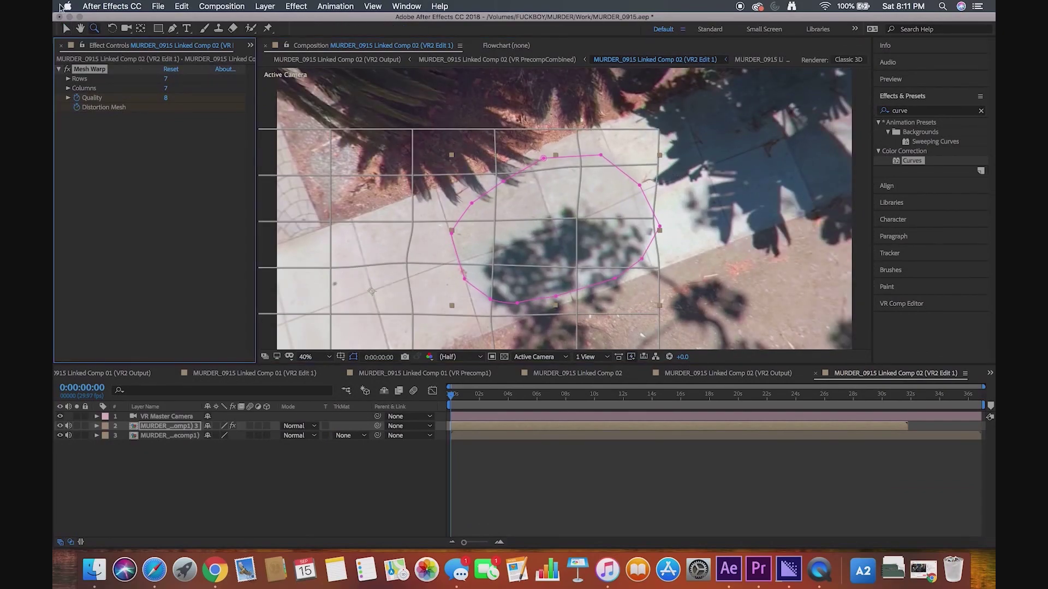
pyautogui.click(66, 28)
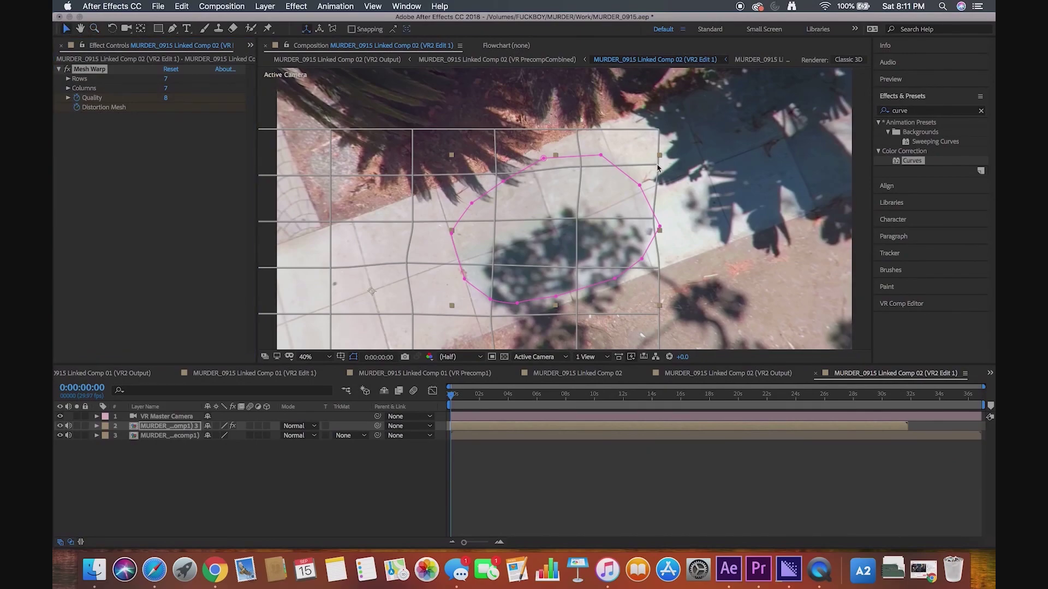
pyautogui.moveTo(657, 166); pyautogui.dragTo(650, 138)
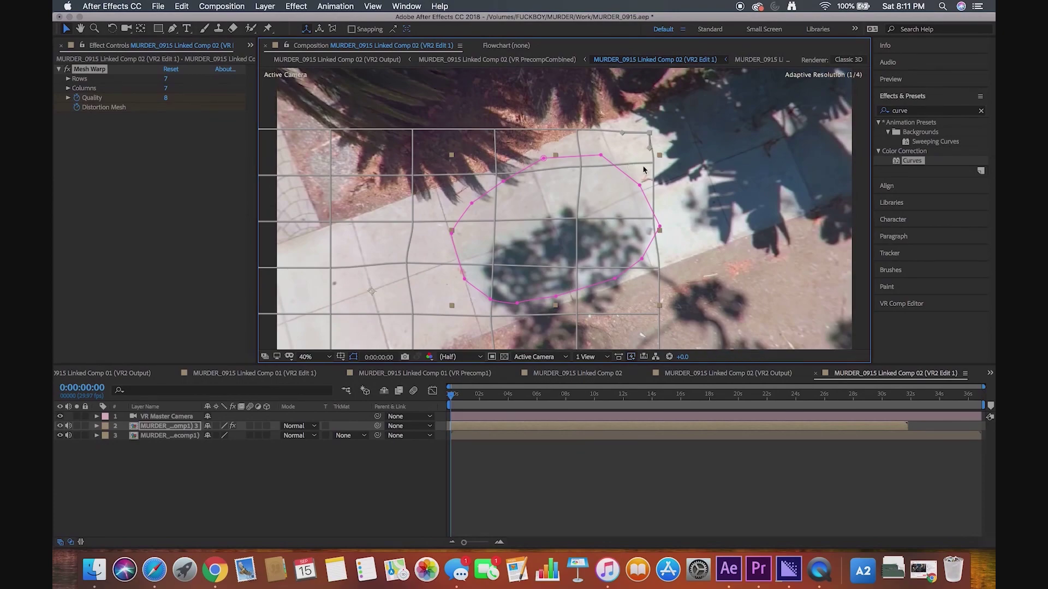
pyautogui.press('super+z')
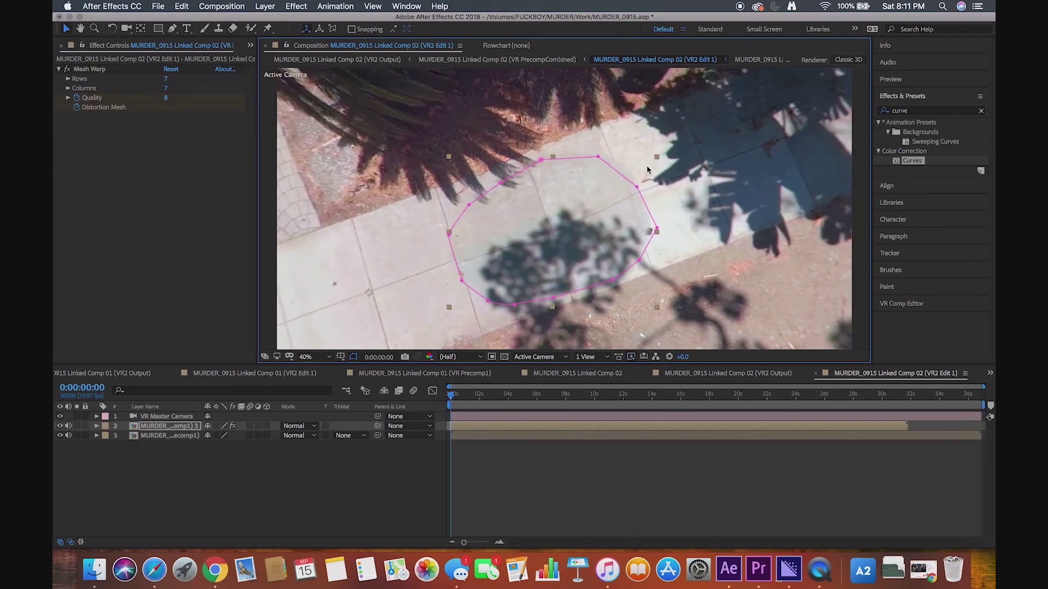
pyautogui.press('super+shift+z')
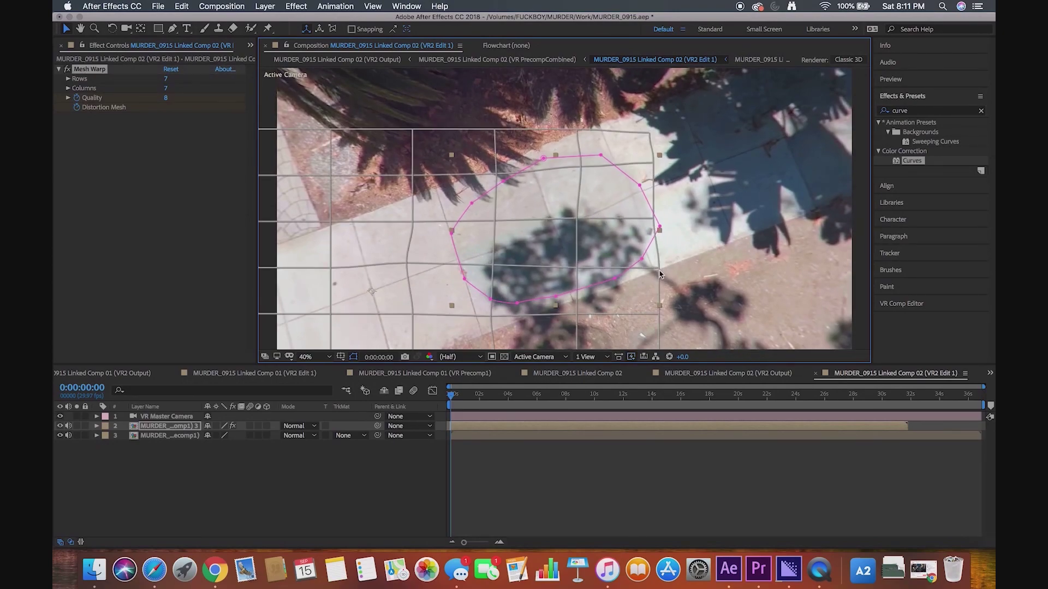
# Nudge the lower right-edge mesh point to align paving lines, then preview the clean result.
pyautogui.moveTo(659, 274); pyautogui.dragTo(654, 269)
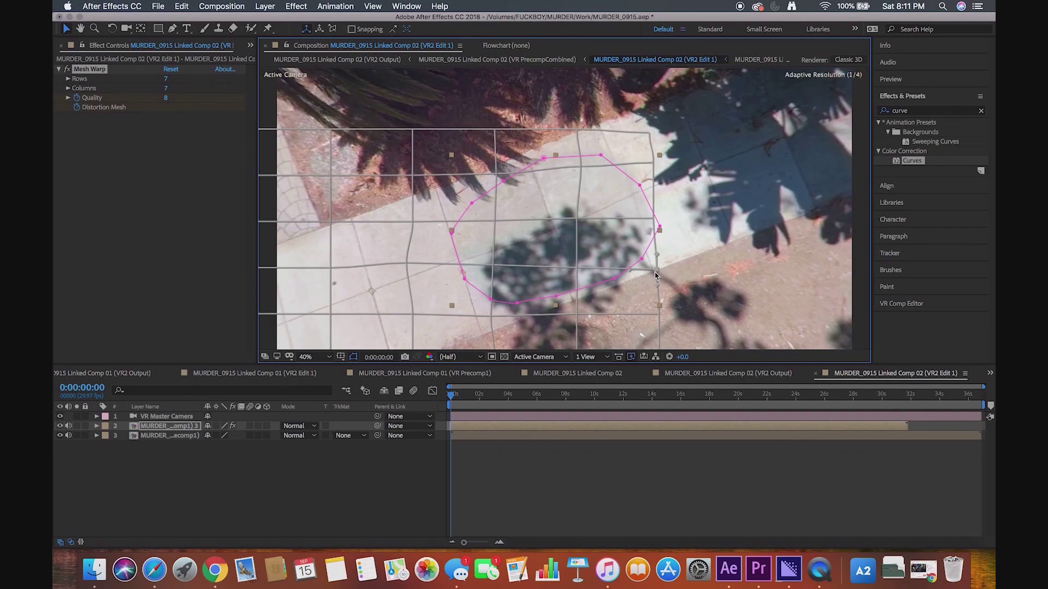
pyautogui.click(655, 222)
pyautogui.press('super+z')
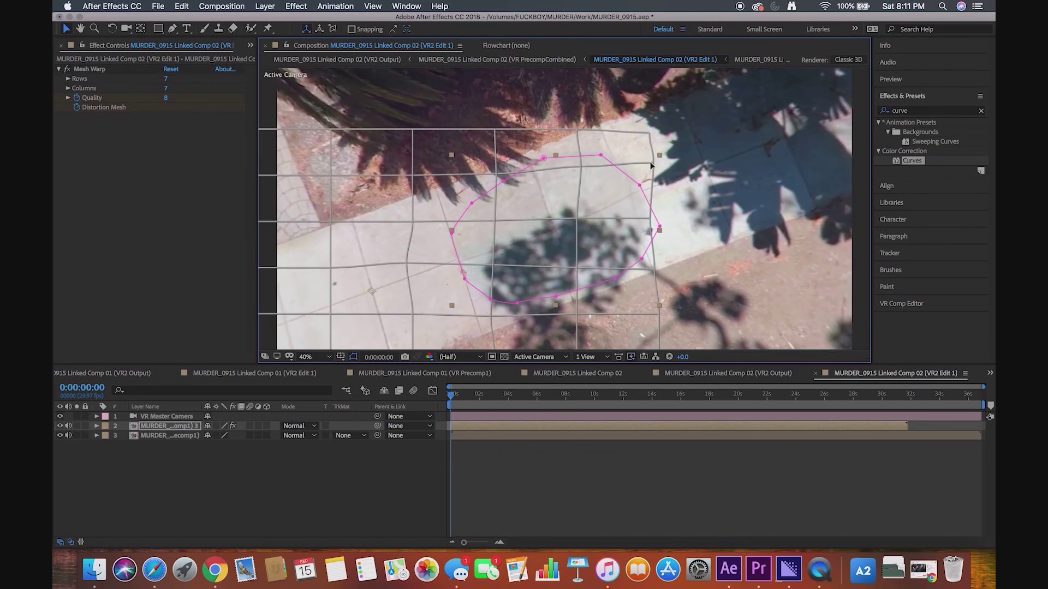
pyautogui.press('super+shift+z')
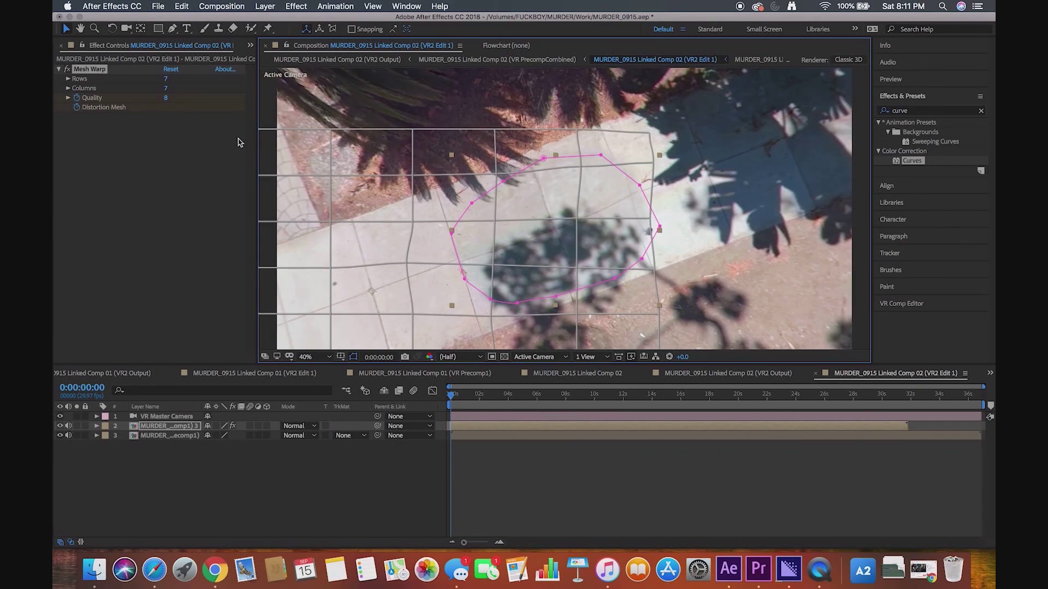
pyautogui.click(348, 477)
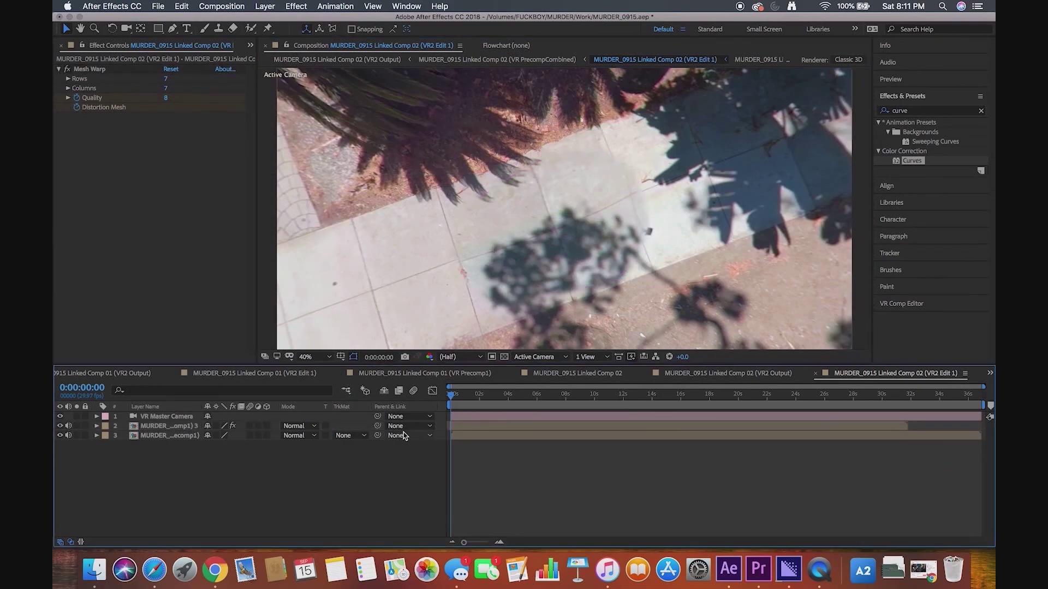
# Expand the patch layer's Mask 1 properties and step through frames to check alignment.
pyautogui.click(465, 427)
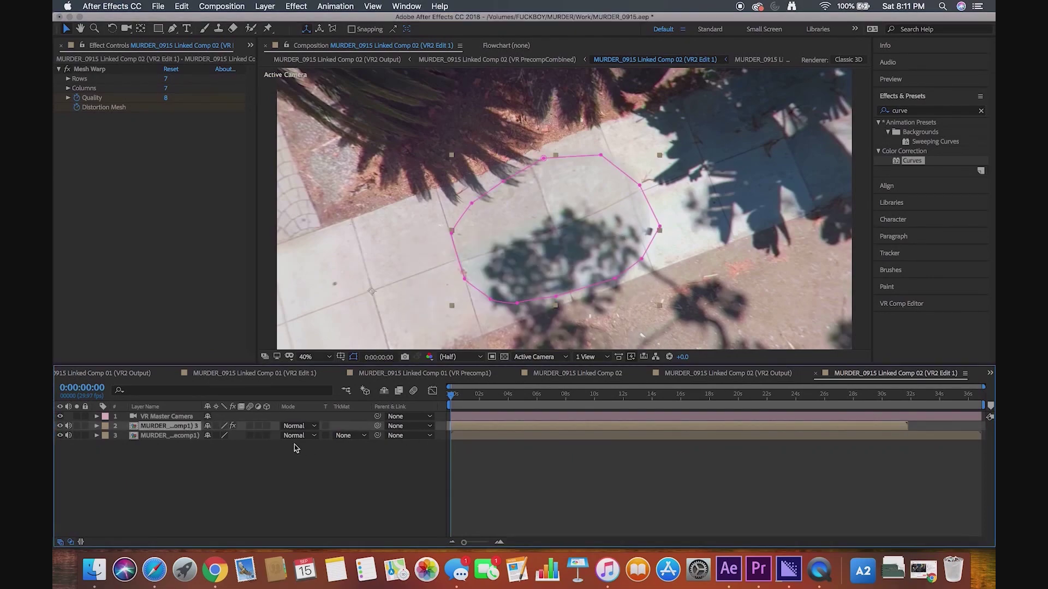
pyautogui.click(97, 426)
pyautogui.click(116, 445)
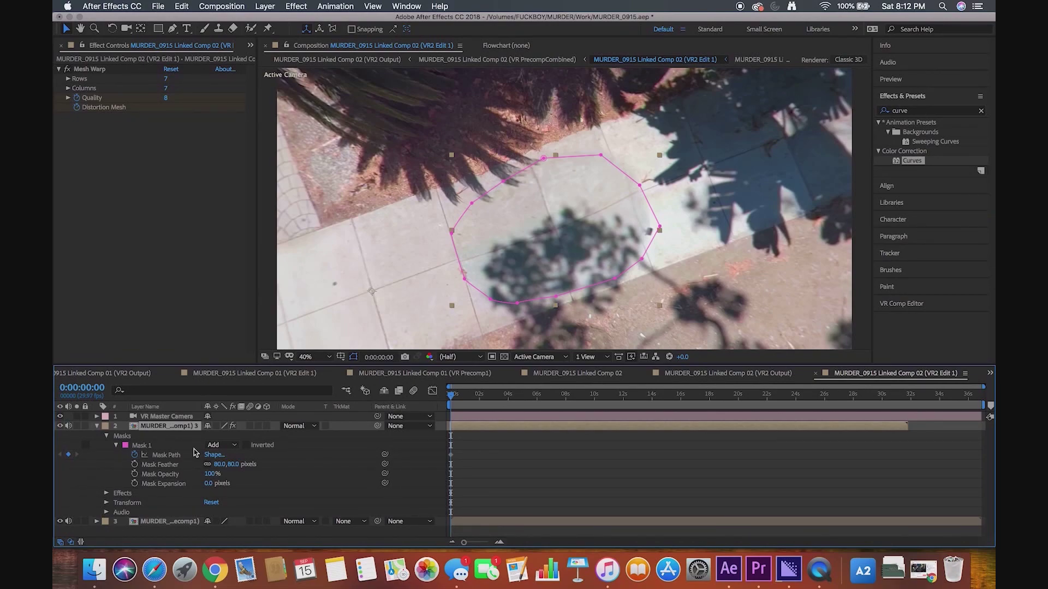
pyautogui.hotkey('shift', 'pagedown')
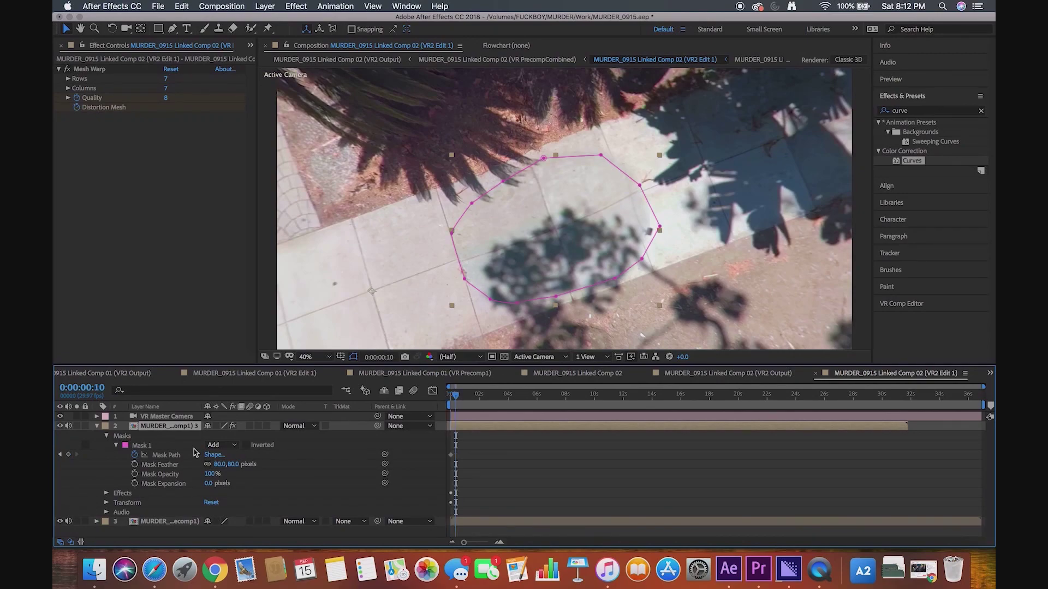
pyautogui.hotkey('shift', 'pagedown')
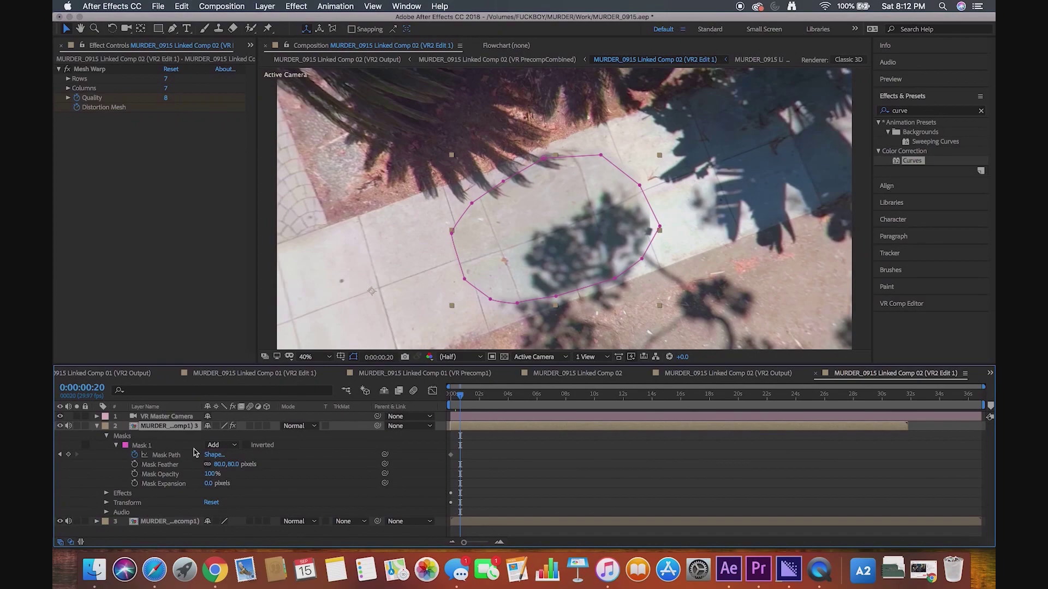
pyautogui.press('Home')
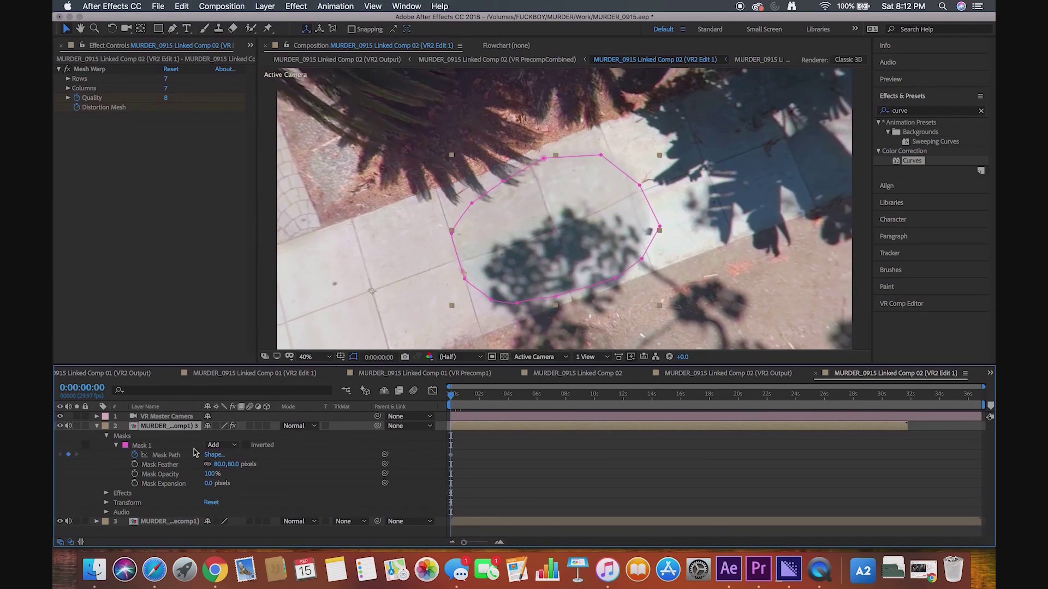
pyautogui.hotkey('shift', 'Right')
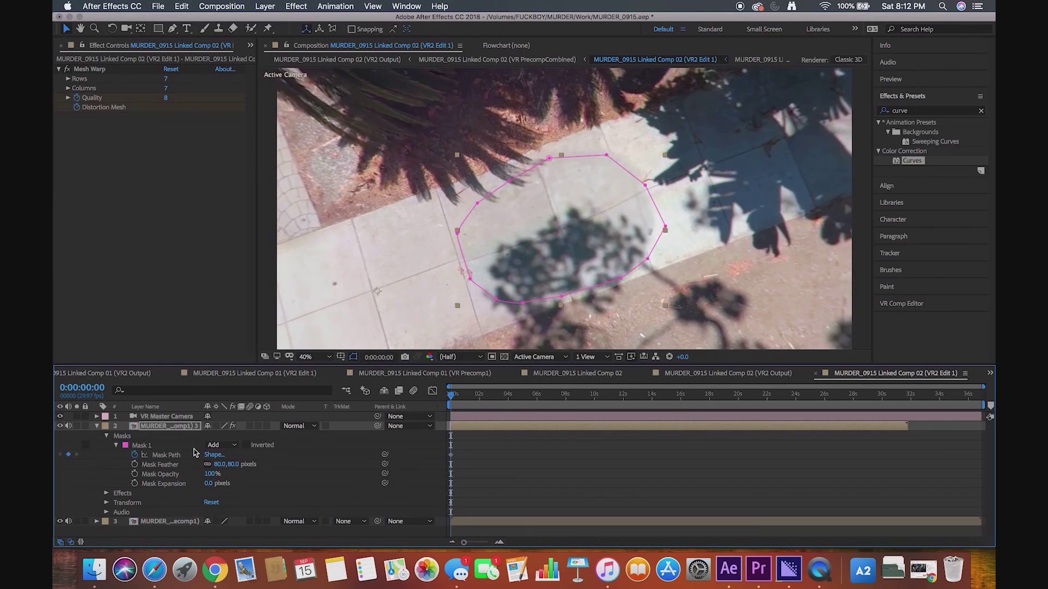
pyautogui.hotkey('shift', 'pageup')
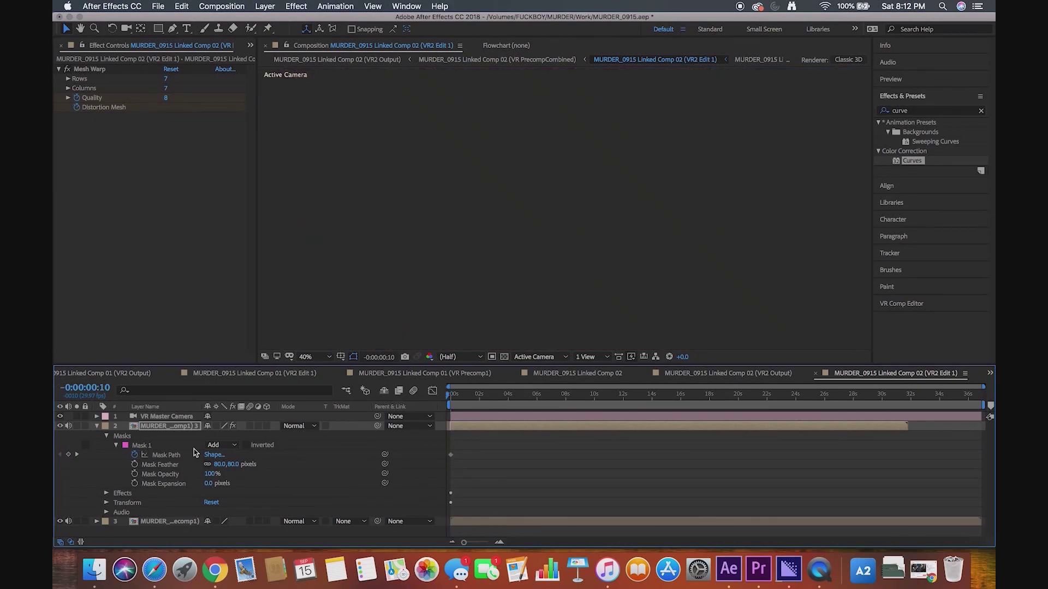
# Reposition the patch and its mask over the tripod at 0:00:00:20, creating new keyframes.
pyautogui.click(453, 398)
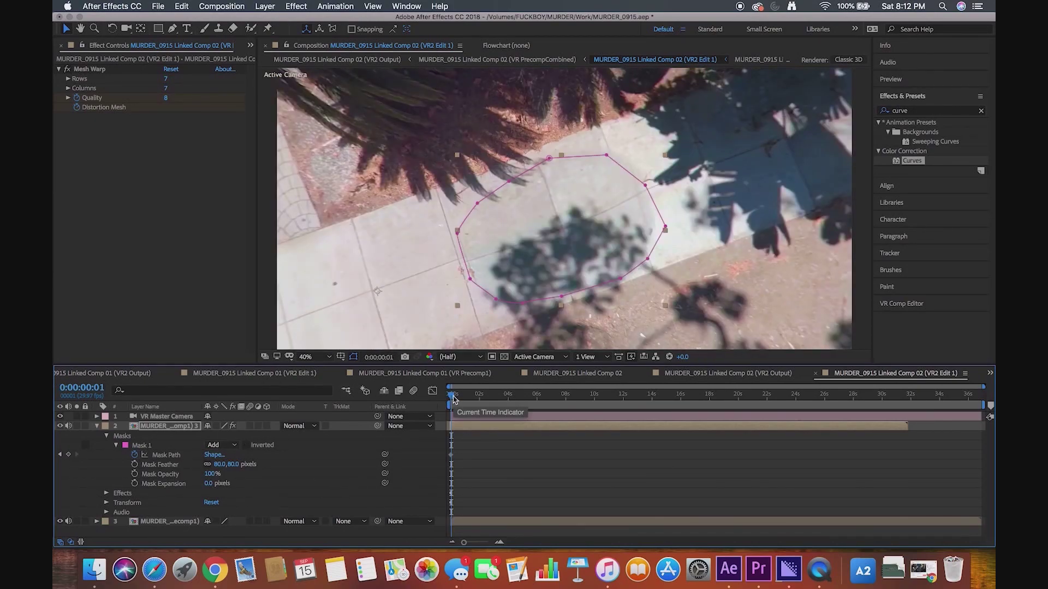
pyautogui.press('pagedown')
pyautogui.press('pagedown')
pyautogui.press('pagedown')
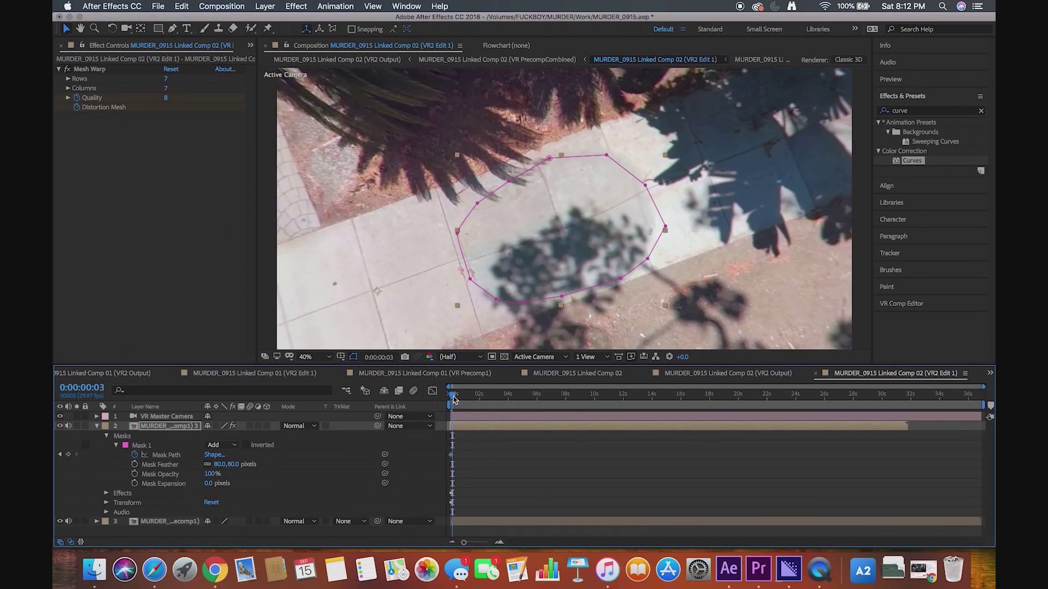
pyautogui.press('pagedown')
pyautogui.press('pagedown')
pyautogui.press('pagedown')
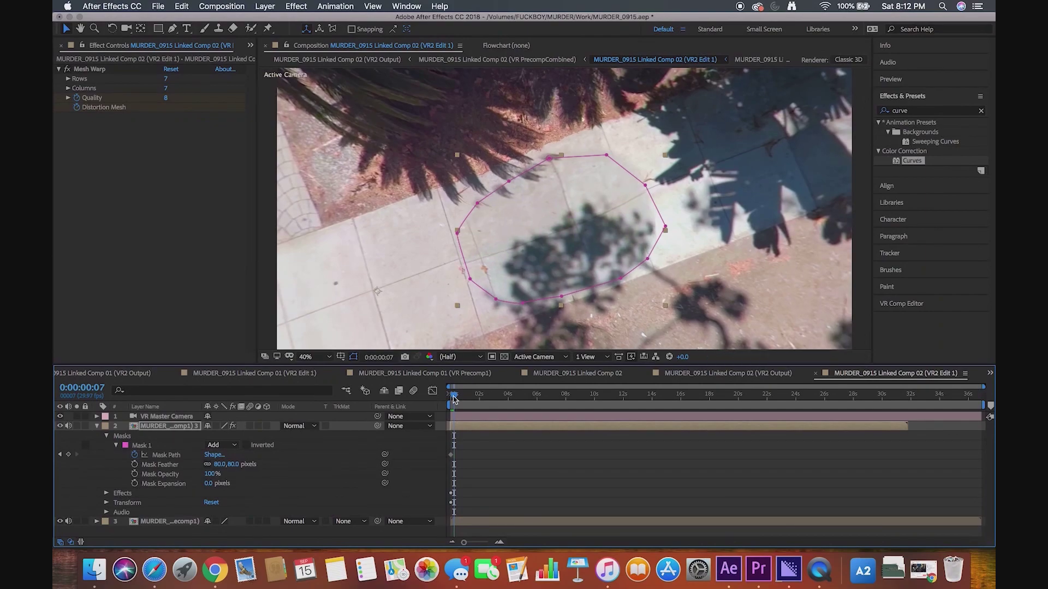
pyautogui.click(580, 237)
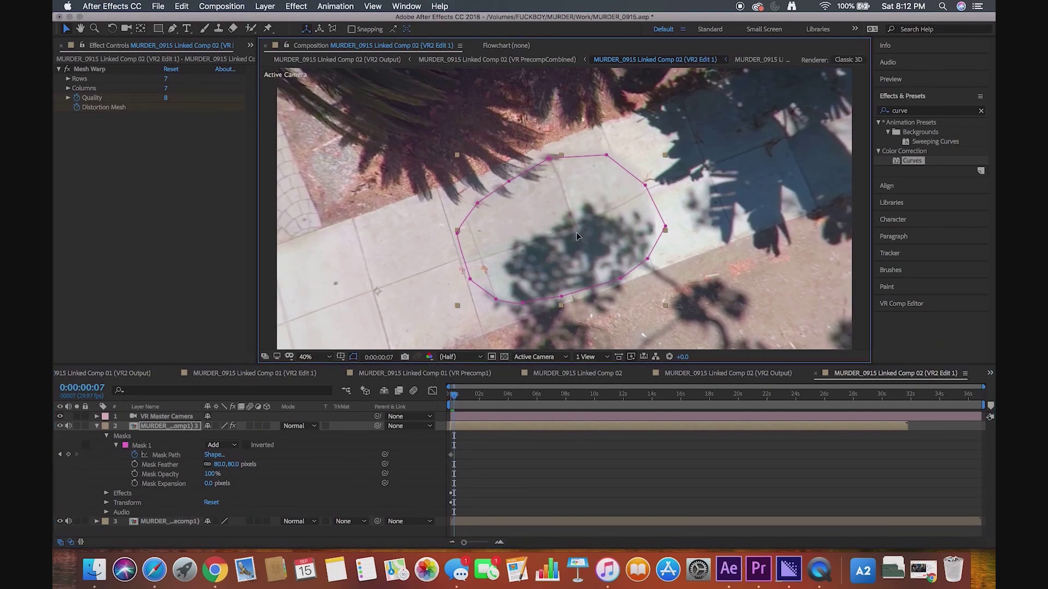
pyautogui.moveTo(576, 232); pyautogui.dragTo(559, 235)
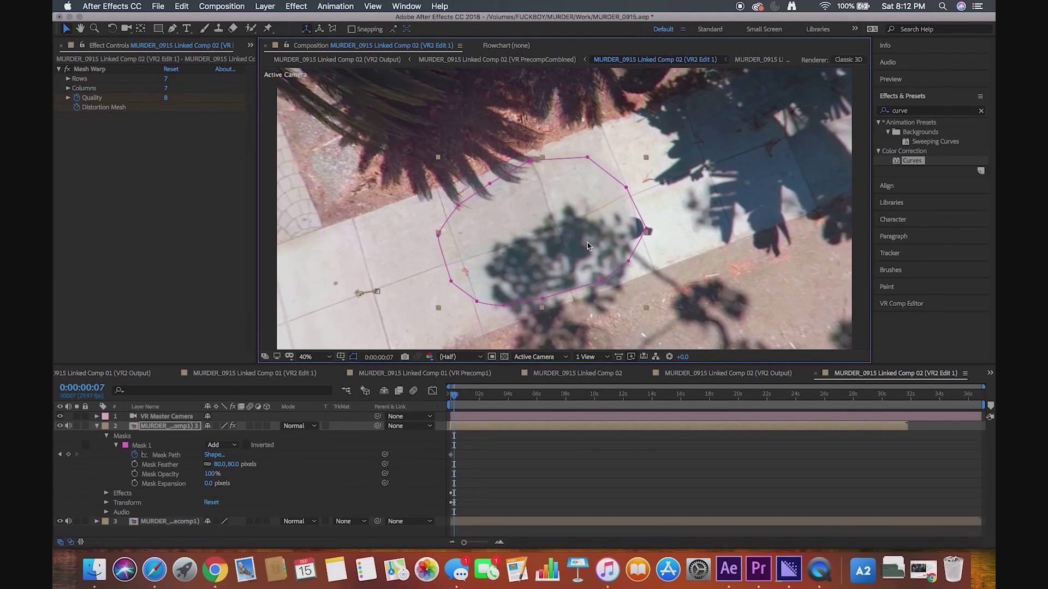
pyautogui.moveTo(587, 245); pyautogui.dragTo(588, 246)
pyautogui.moveTo(463, 432); pyautogui.dragTo(460, 405)
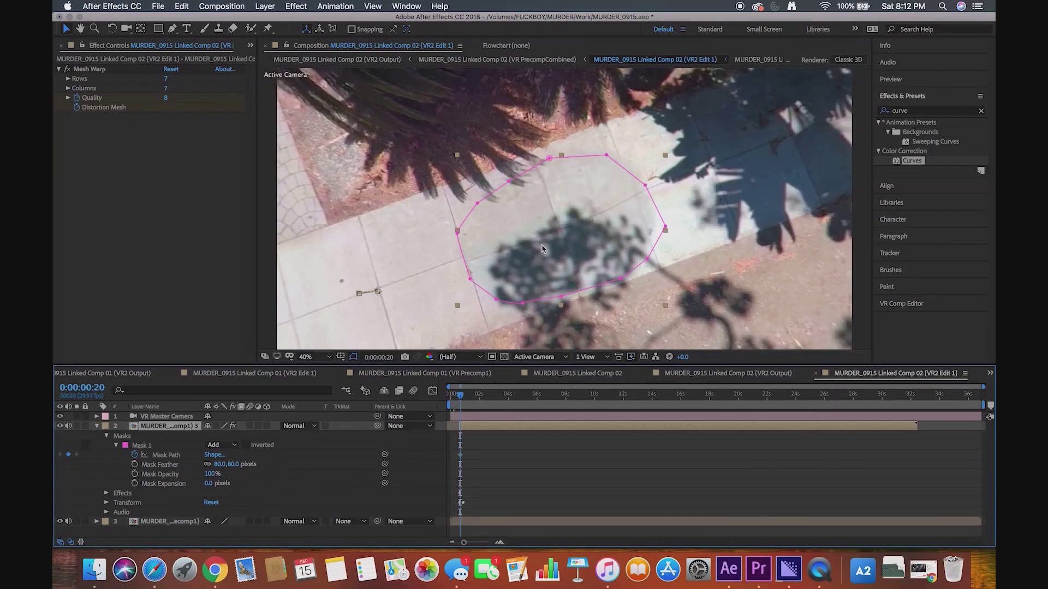
pyautogui.moveTo(542, 248); pyautogui.dragTo(539, 246)
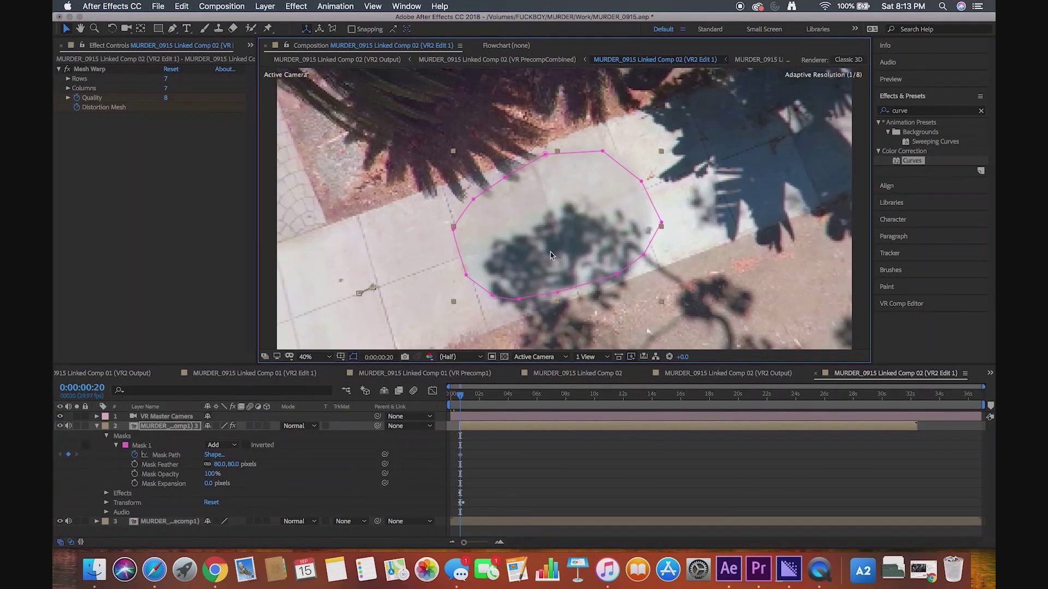
pyautogui.click(104, 69)
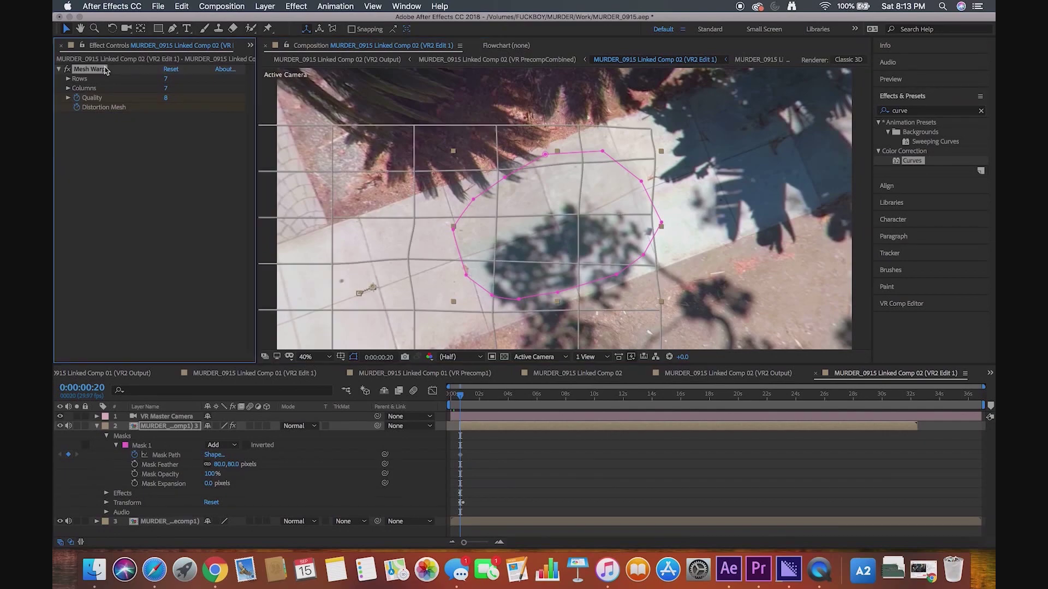
# Pull a right-edge mesh point of the patch downward so the sidewalk fits this frame.
pyautogui.click(651, 218)
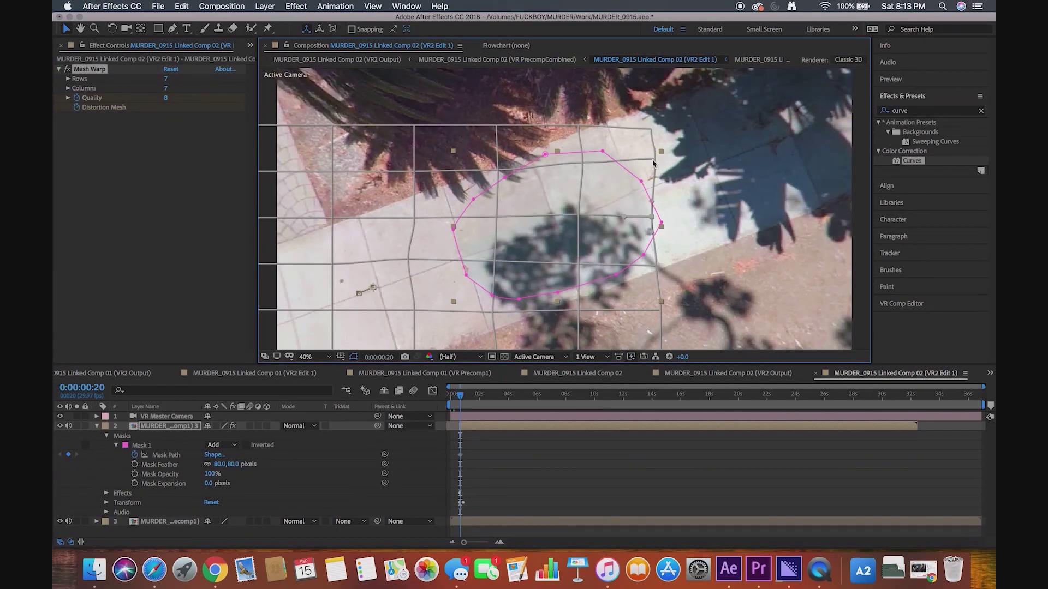
pyautogui.moveTo(653, 162); pyautogui.dragTo(654, 170)
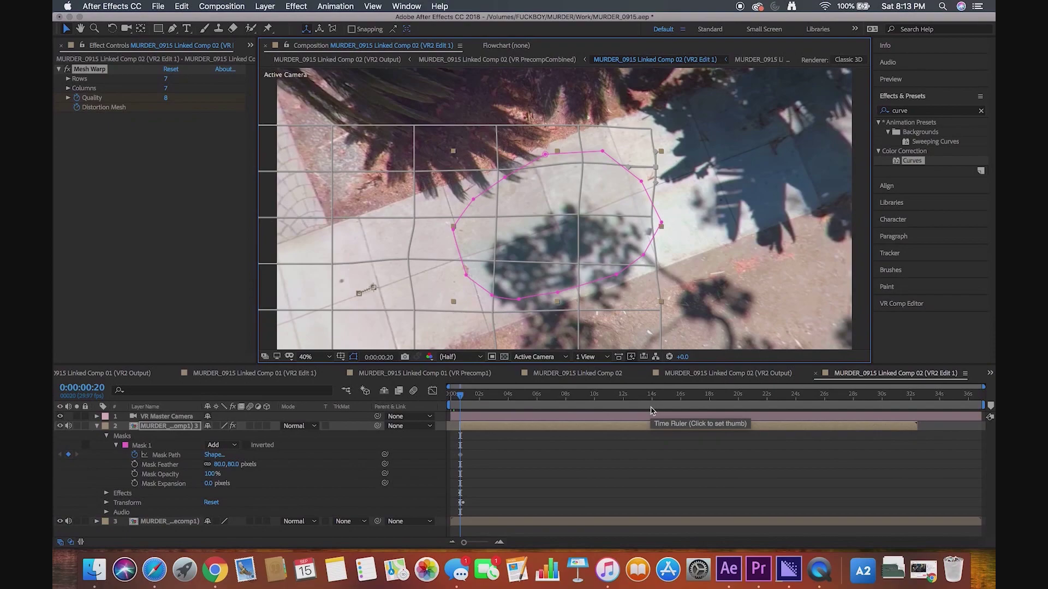
pyautogui.click(552, 433)
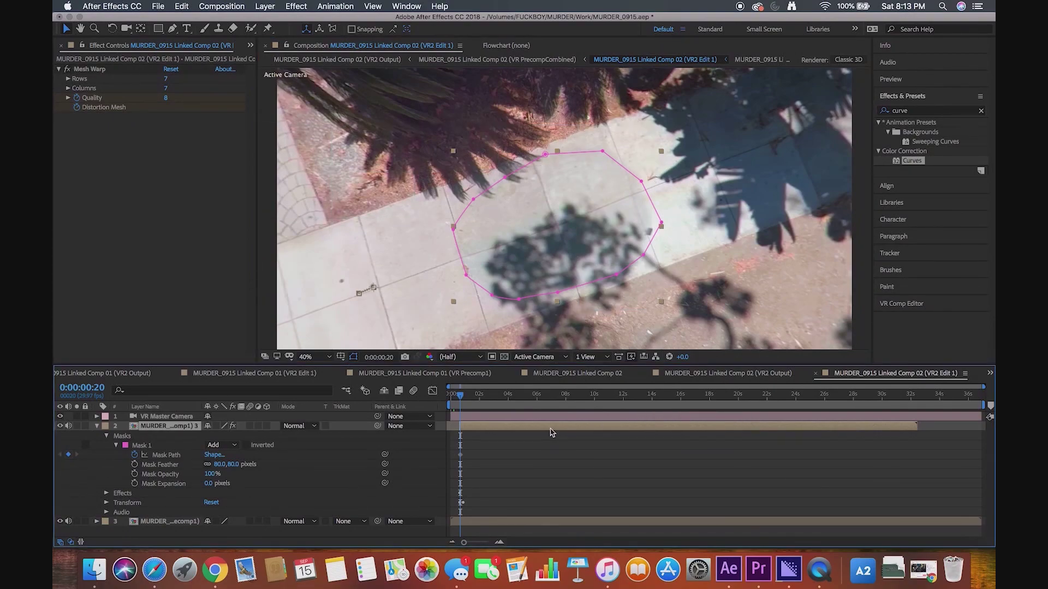
# Drag the patch and mask up and right at 0:00:00:28 to keep the rig covered.
pyautogui.press('space')
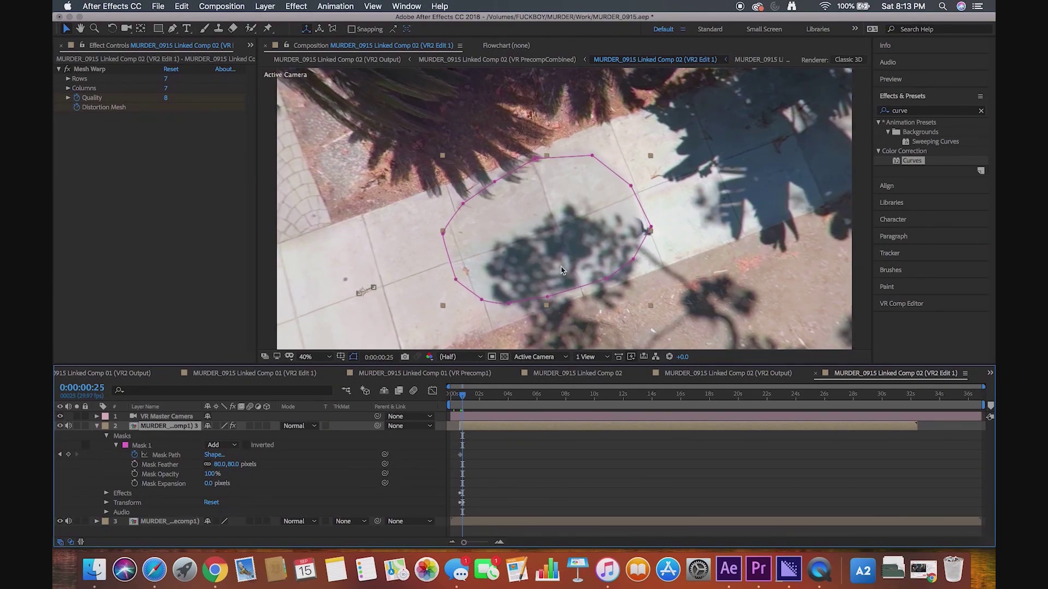
pyautogui.moveTo(559, 264); pyautogui.dragTo(566, 263)
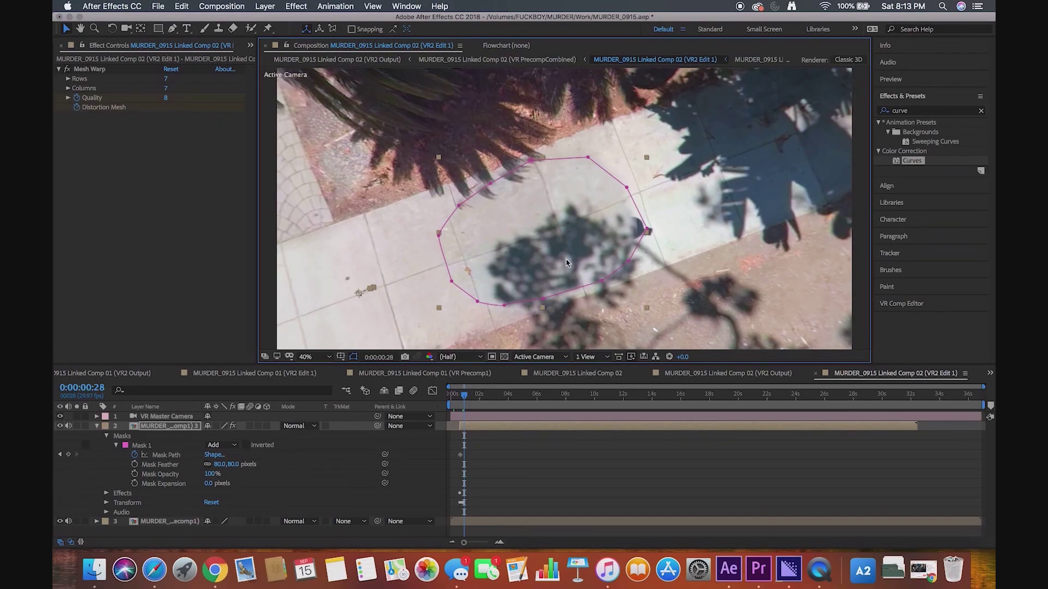
pyautogui.moveTo(549, 249); pyautogui.dragTo(558, 238)
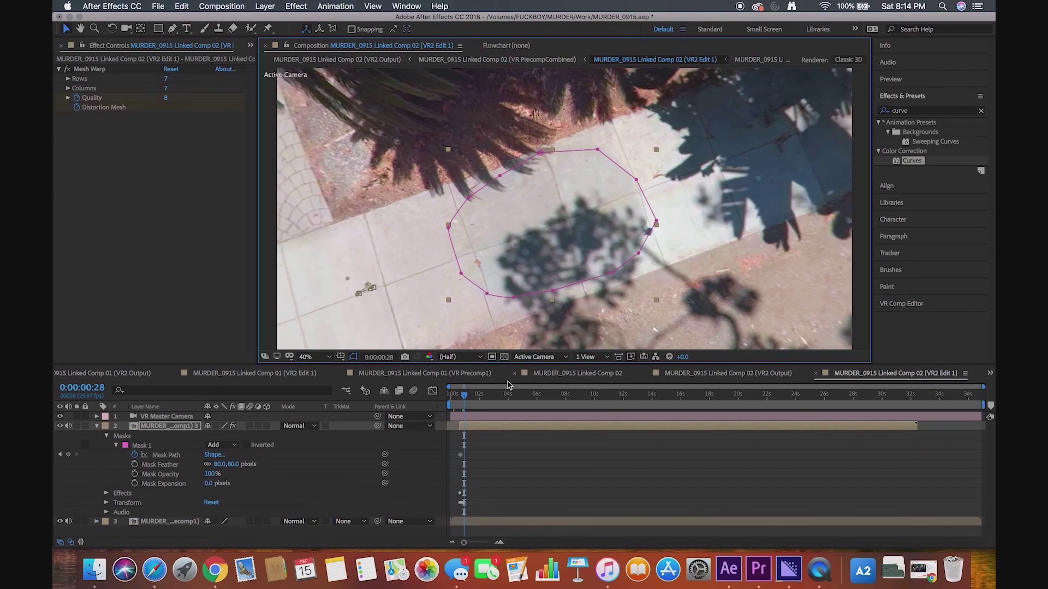
pyautogui.click(249, 48)
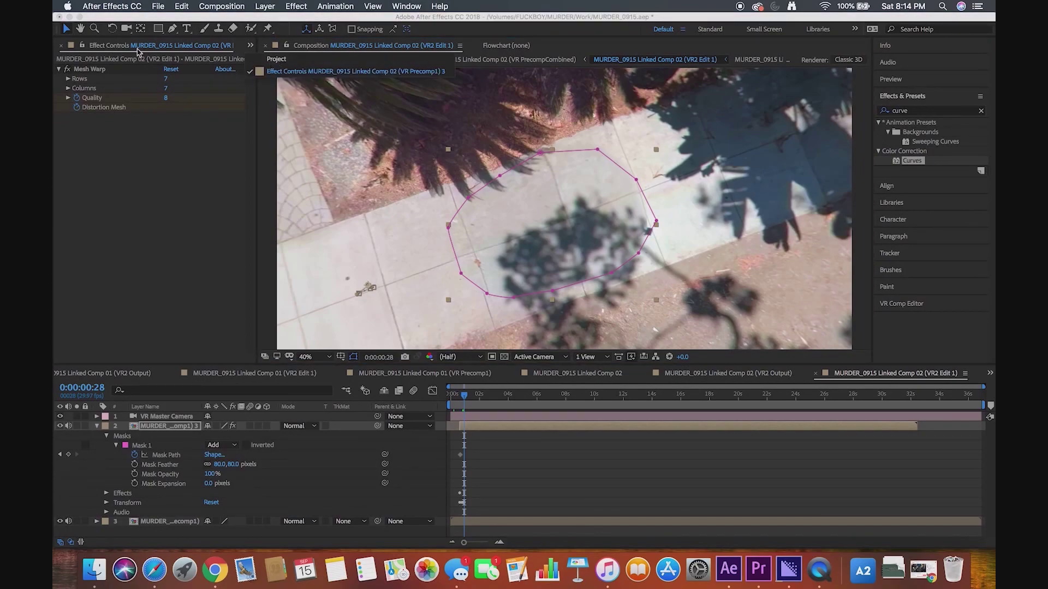
# Open MURDER_0915 Linked Comp 01, preview its footage around 3 seconds, then switch to VR2 Edit 1.
pyautogui.click(275, 61)
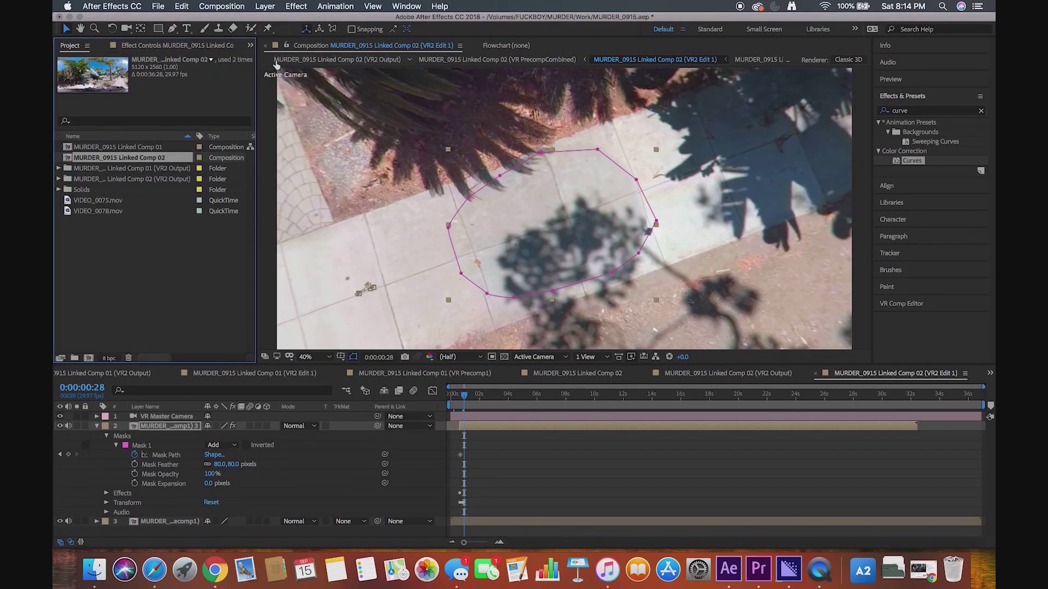
pyautogui.click(121, 148)
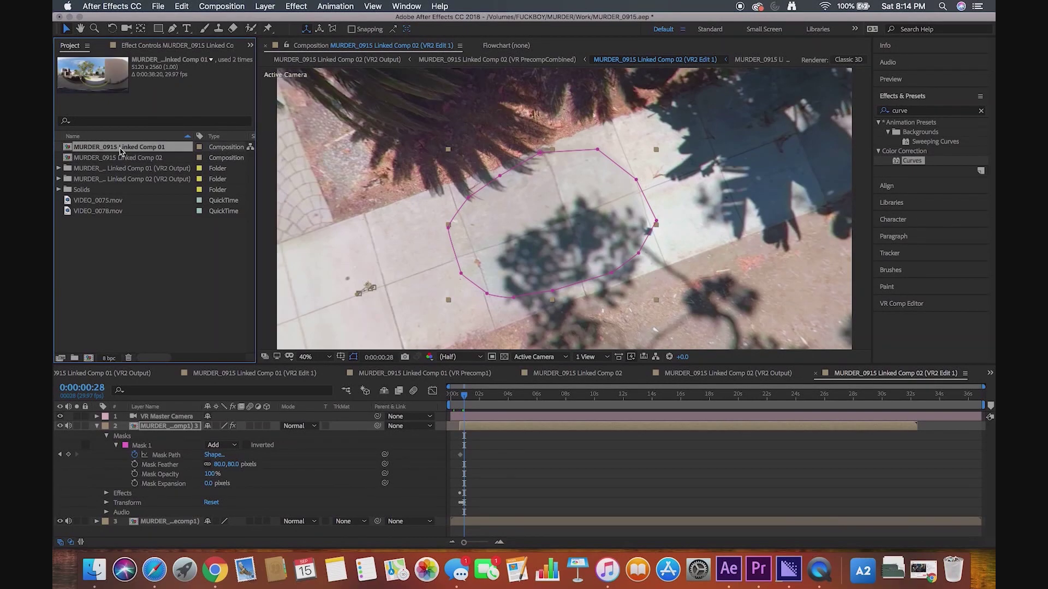
pyautogui.doubleClick(69, 148)
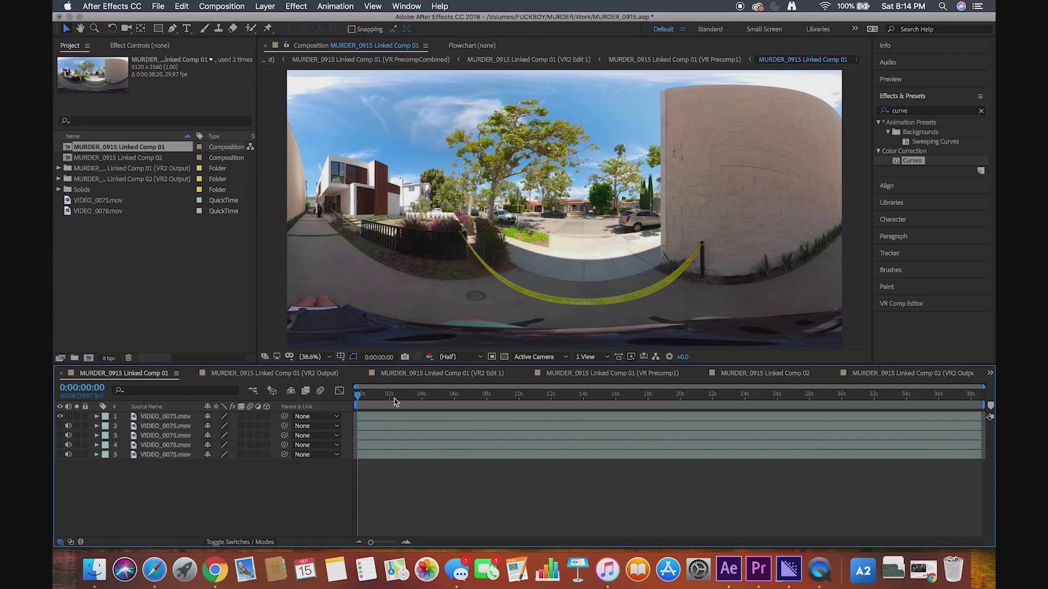
pyautogui.moveTo(358, 403); pyautogui.dragTo(414, 404)
pyautogui.press('space')
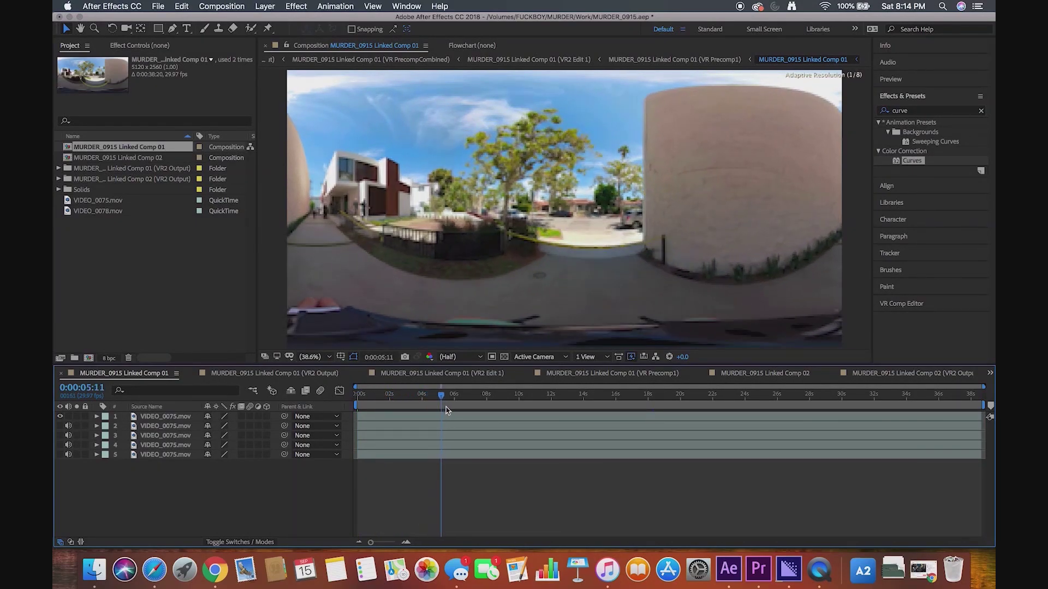
pyautogui.scroll(-2, 776, 289)
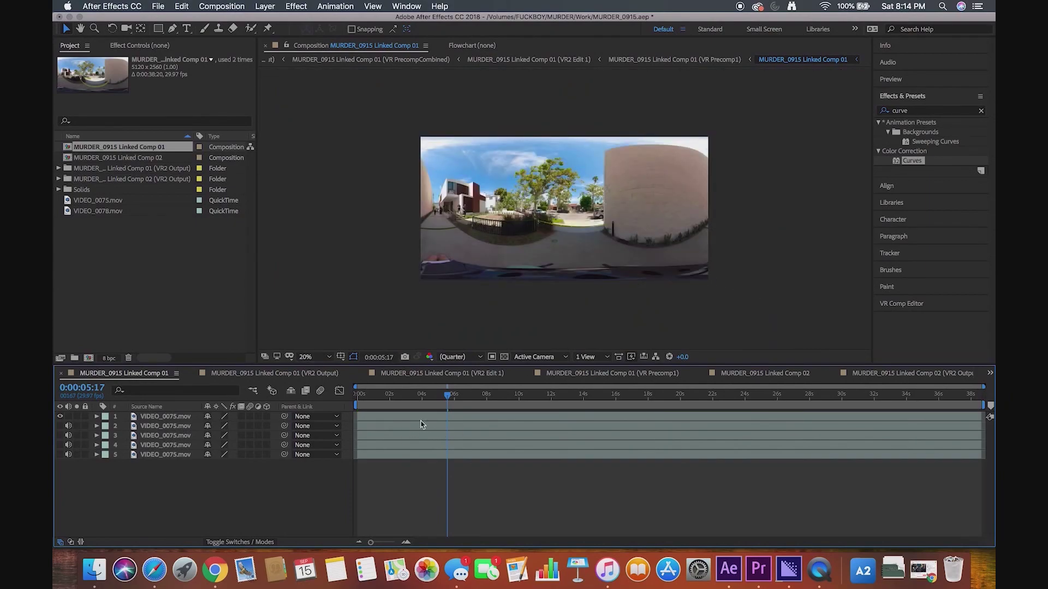
pyautogui.moveTo(450, 398); pyautogui.dragTo(439, 398)
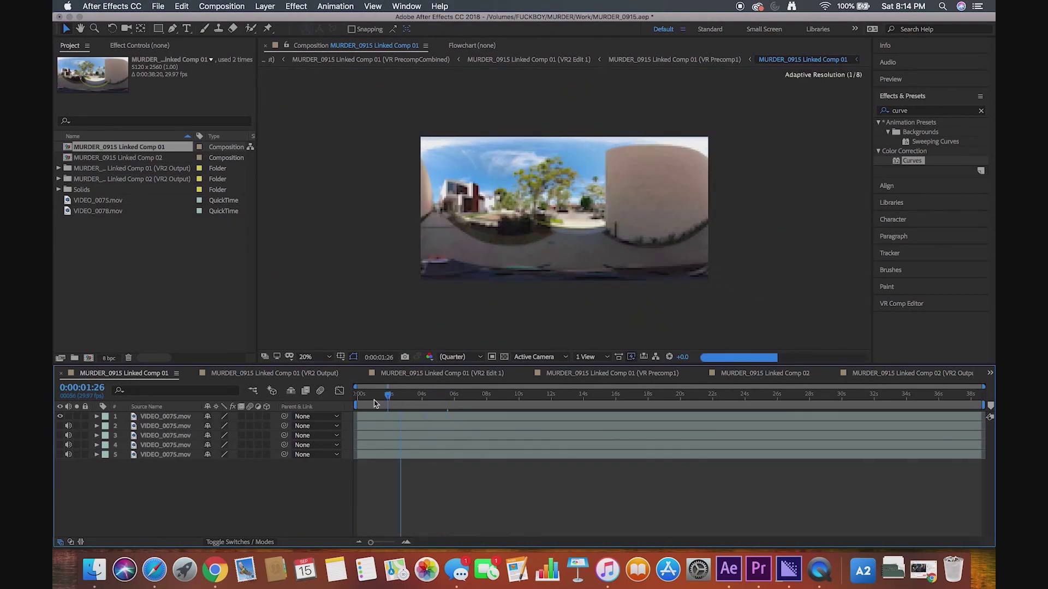
pyautogui.click(467, 374)
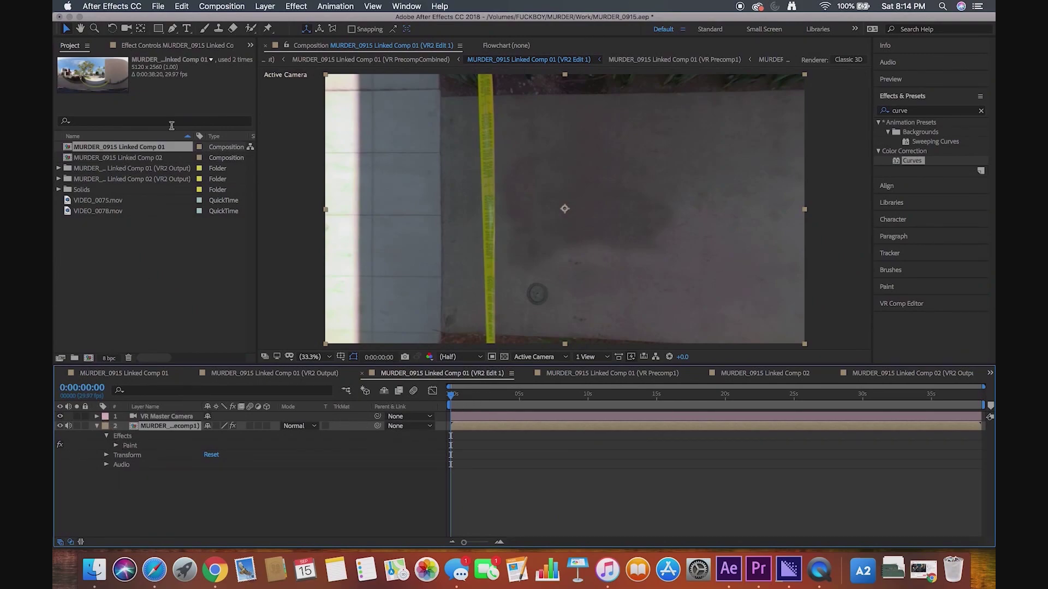
# Open VR Precomp1 in the Layer panel and toggle Paint off and on while scrubbing to verify the clone strokes.
pyautogui.click(219, 30)
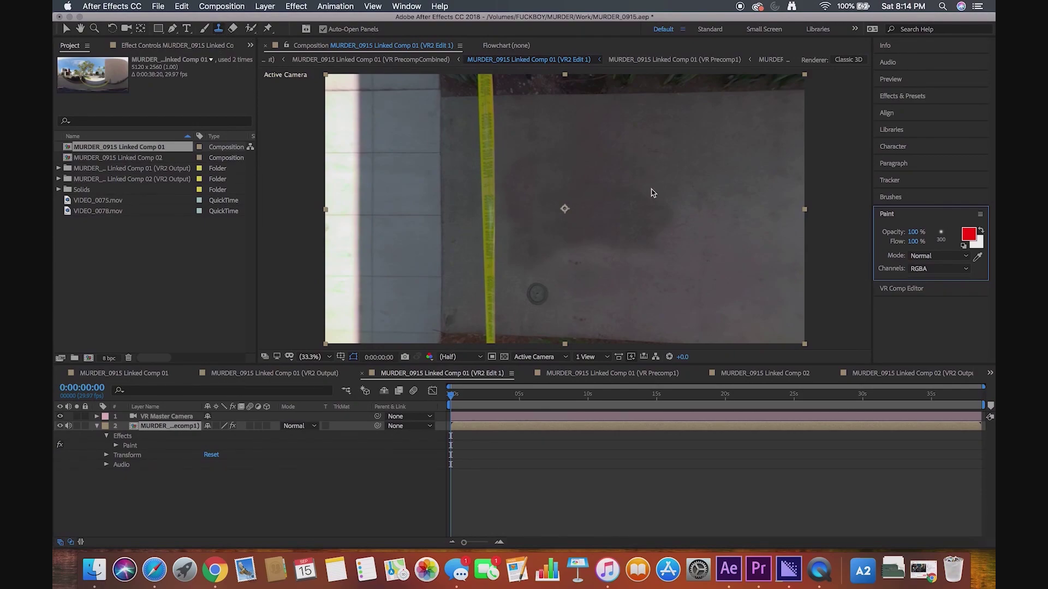
pyautogui.doubleClick(681, 196)
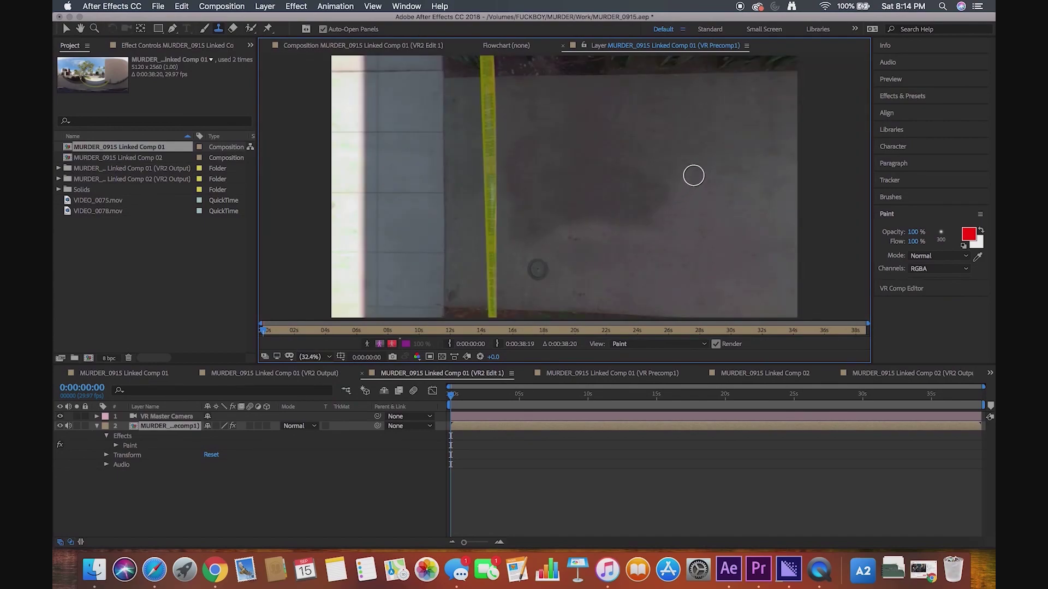
pyautogui.click(116, 446)
pyautogui.click(60, 445)
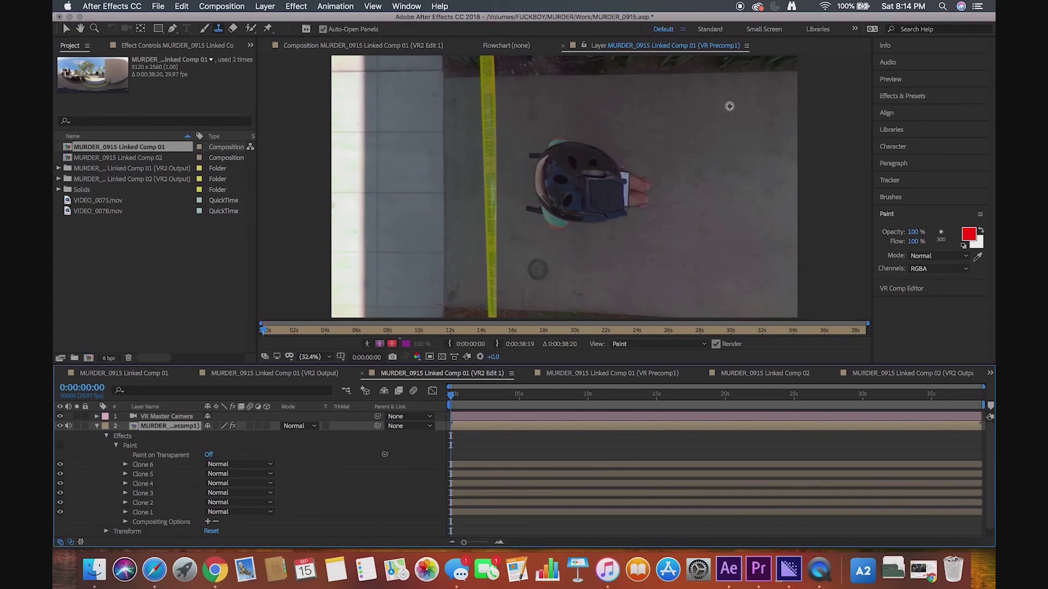
pyautogui.keyDown('alt'); pyautogui.click(729, 106); pyautogui.keyUp('alt')
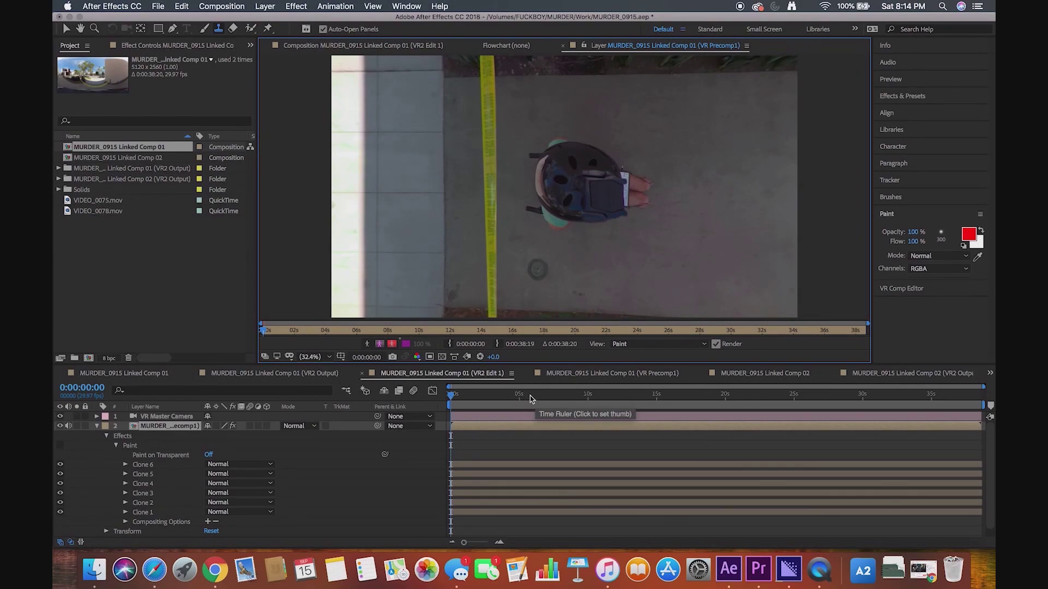
pyautogui.click(667, 396)
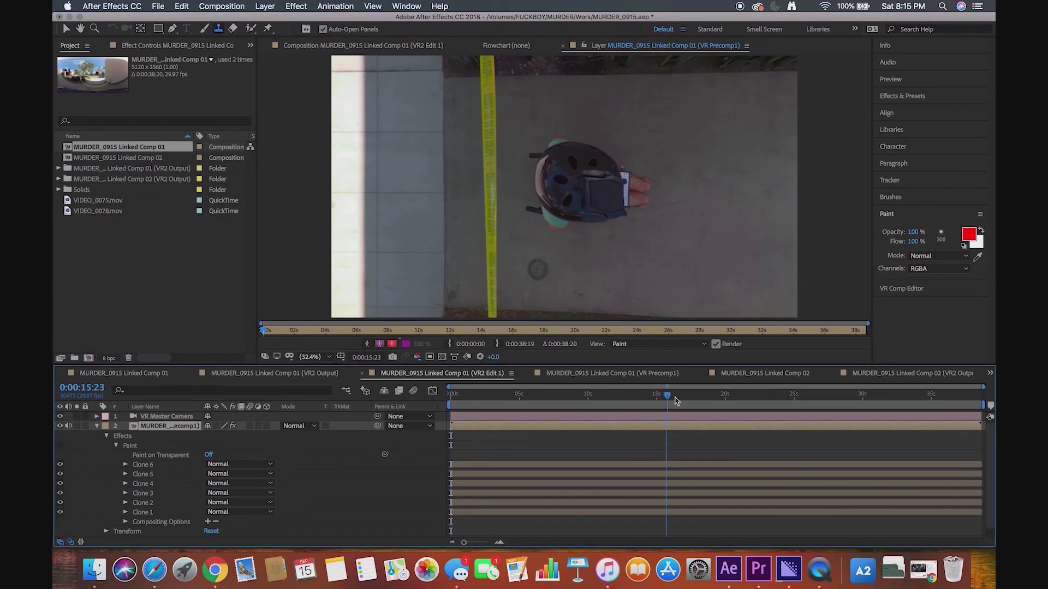
pyautogui.moveTo(675, 401); pyautogui.dragTo(692, 396)
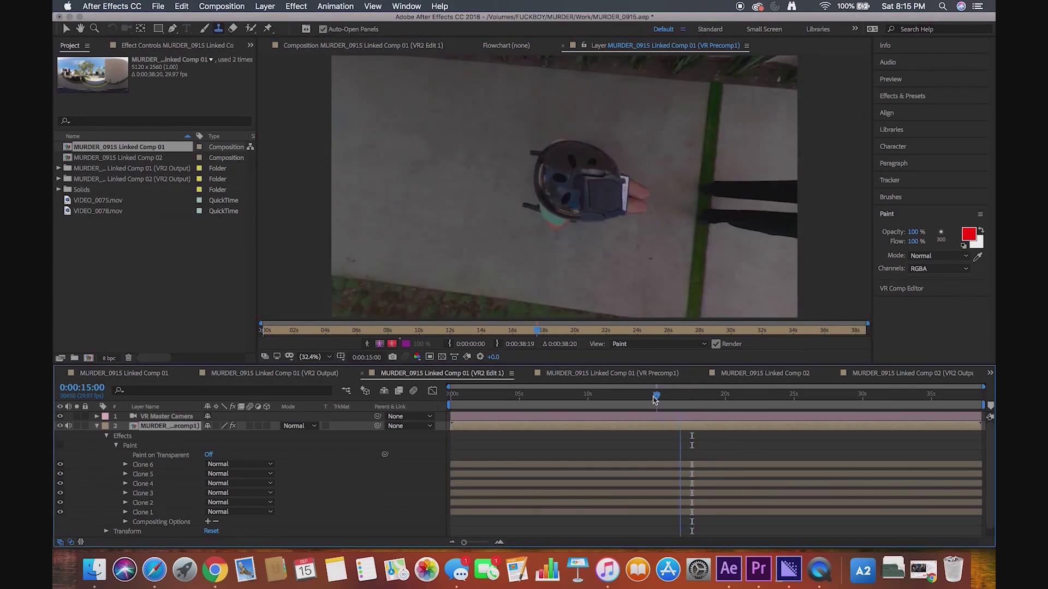
pyautogui.moveTo(692, 397); pyautogui.dragTo(299, 406)
pyautogui.click(60, 446)
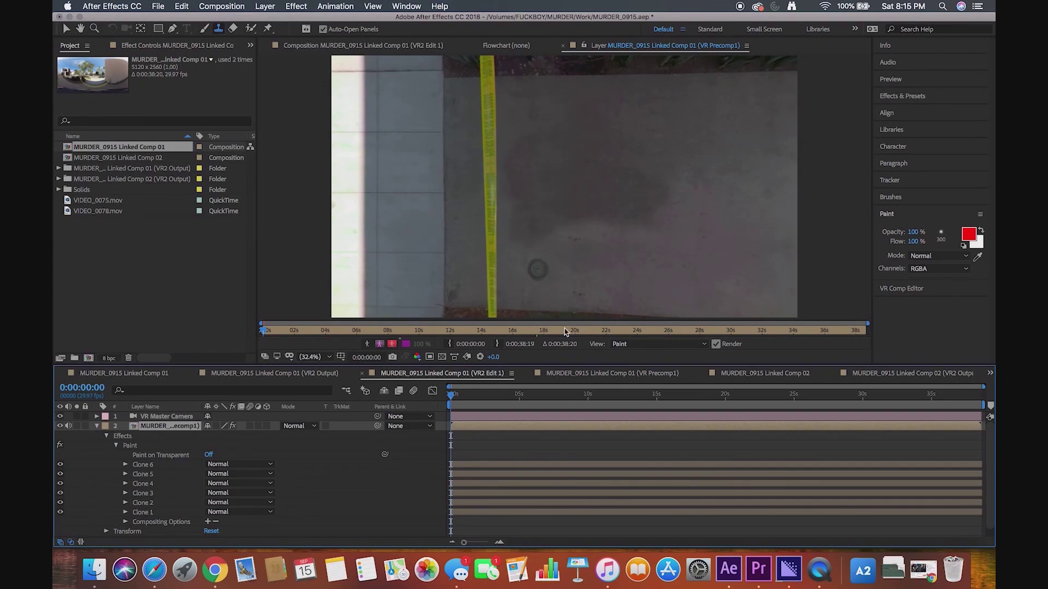
# Launch VR Comp Editor.jsx from the Window menu and open the VR2 Output composition.
pyautogui.click(328, 8)
pyautogui.moveTo(314, 6)
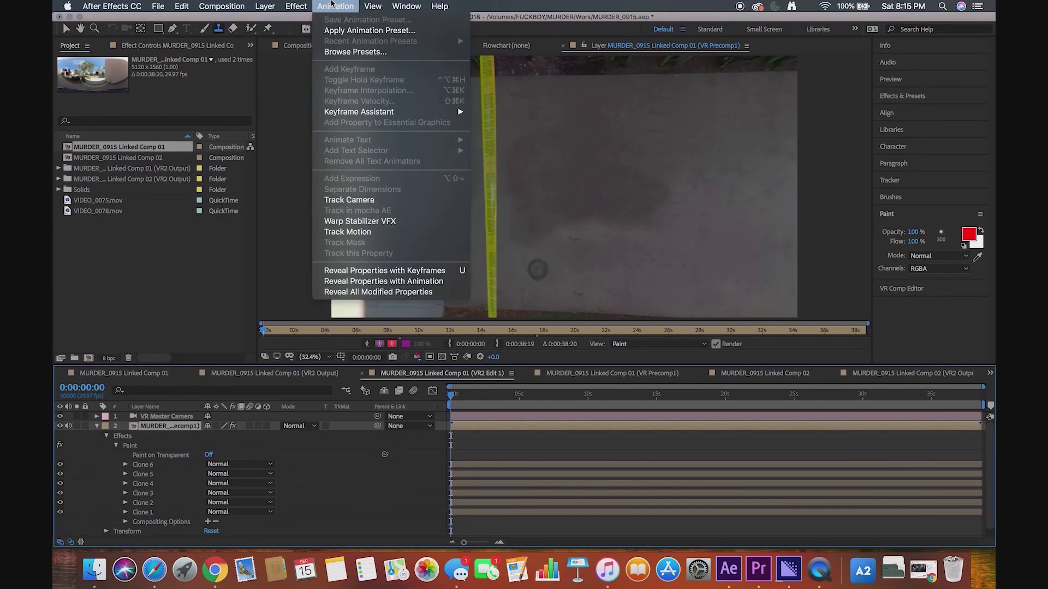
pyautogui.moveTo(407, 7)
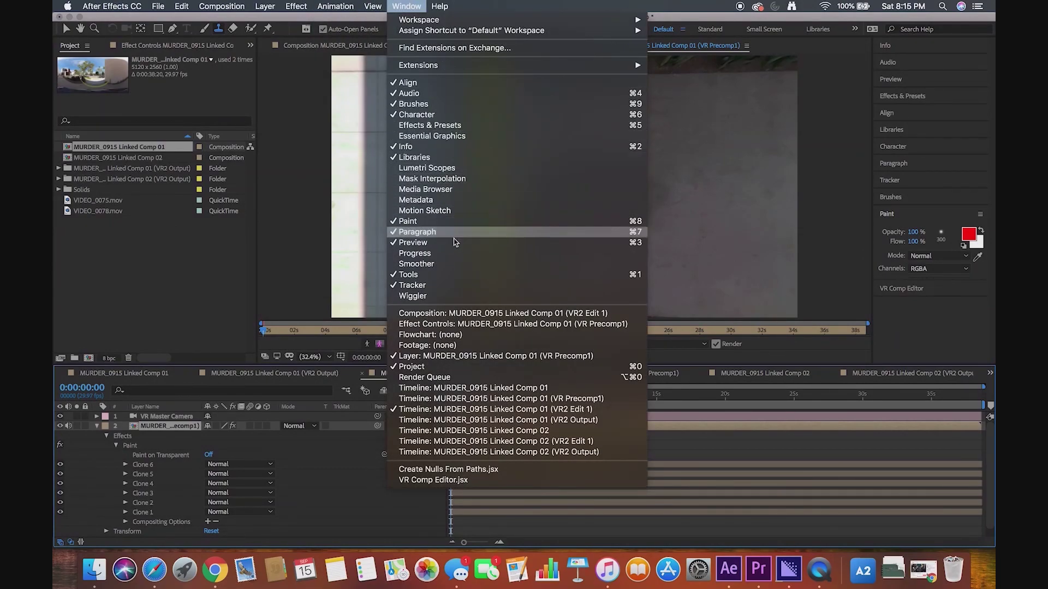
pyautogui.click(480, 483)
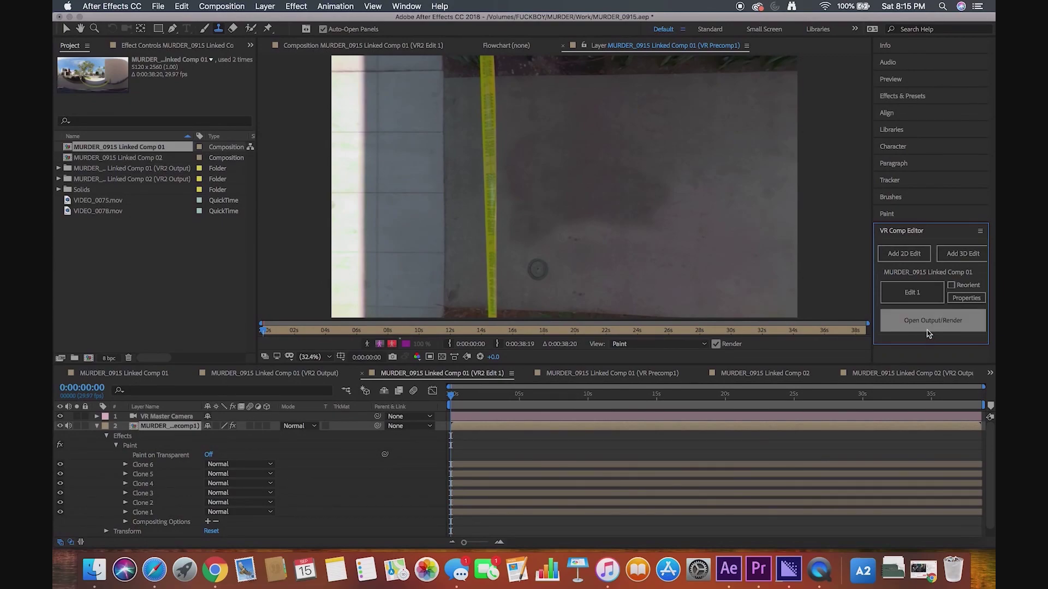
pyautogui.click(922, 322)
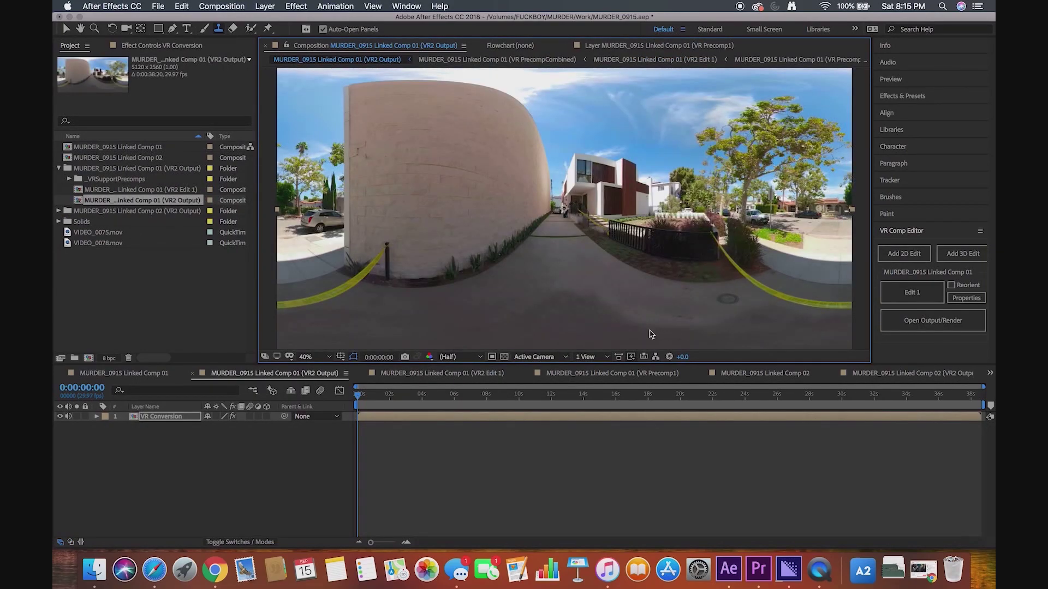
# Check the VR2 Edit 1 composition, then return to the VR2 Output composition's full 360 view.
pyautogui.click(456, 373)
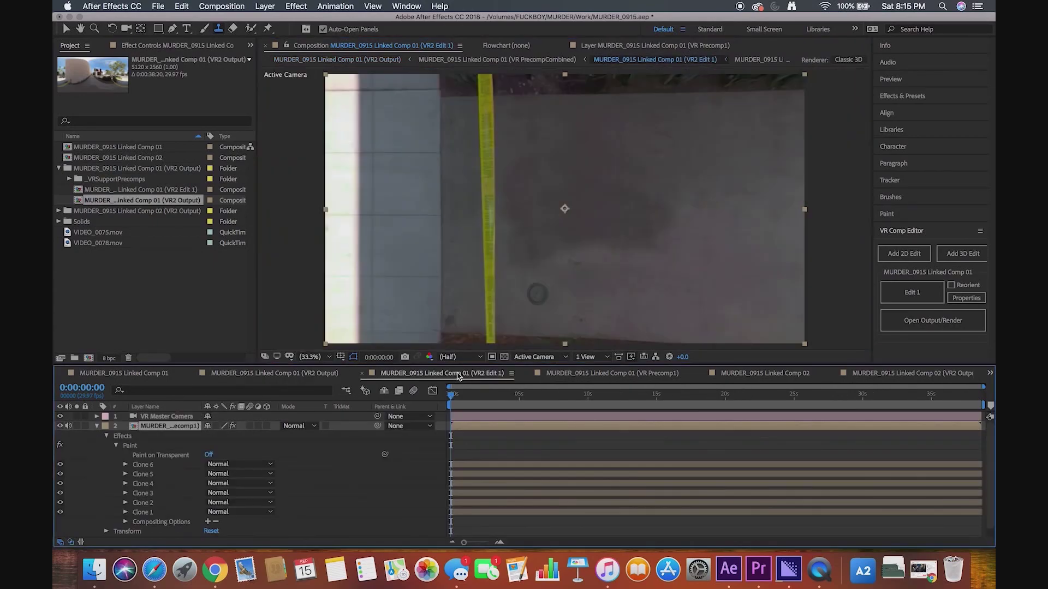
pyautogui.click(334, 374)
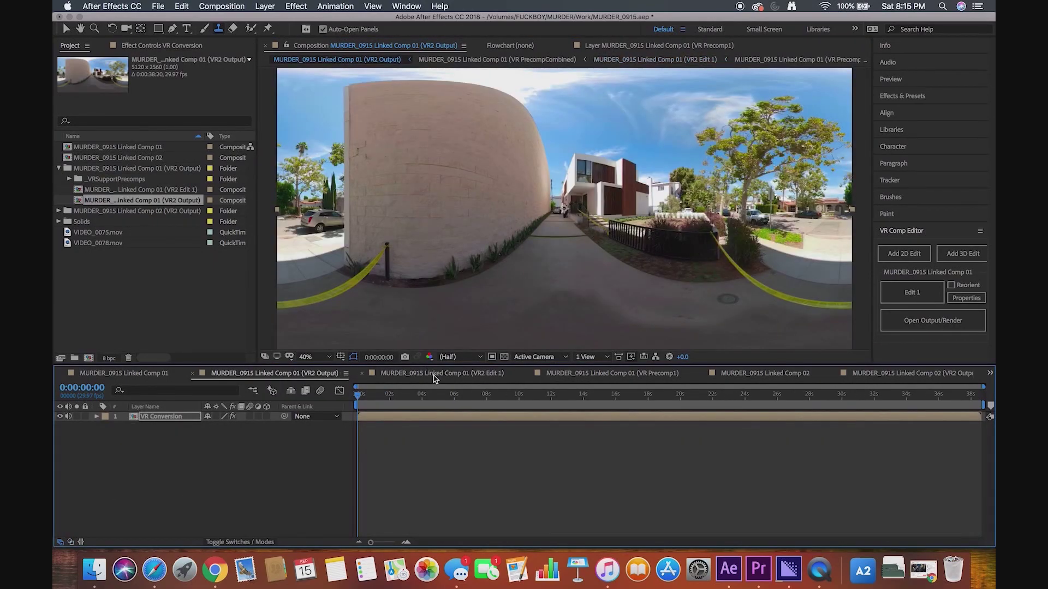